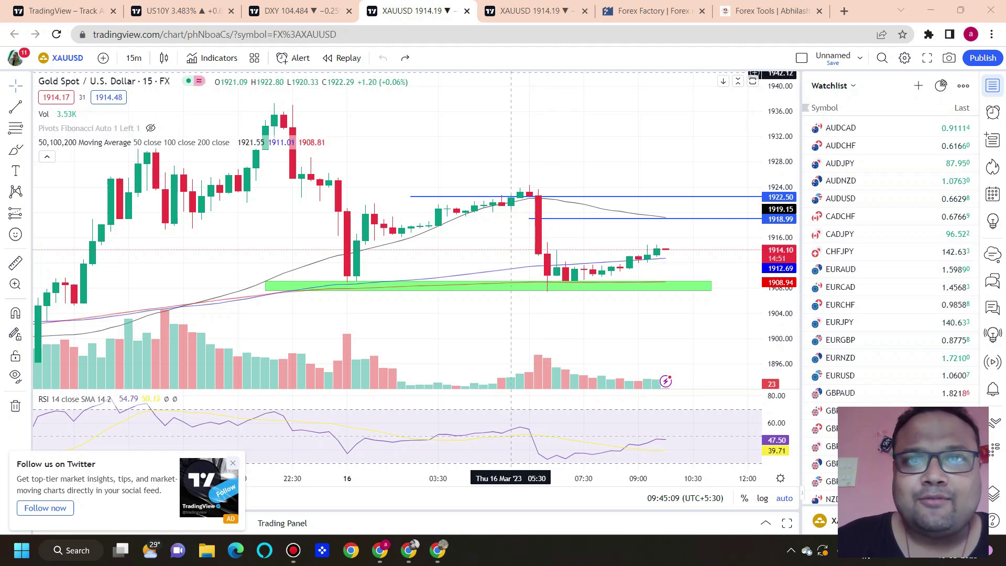
- Switch to the Forex Tools economic calendar tab listing March 16 high-impact events
click(771, 10)
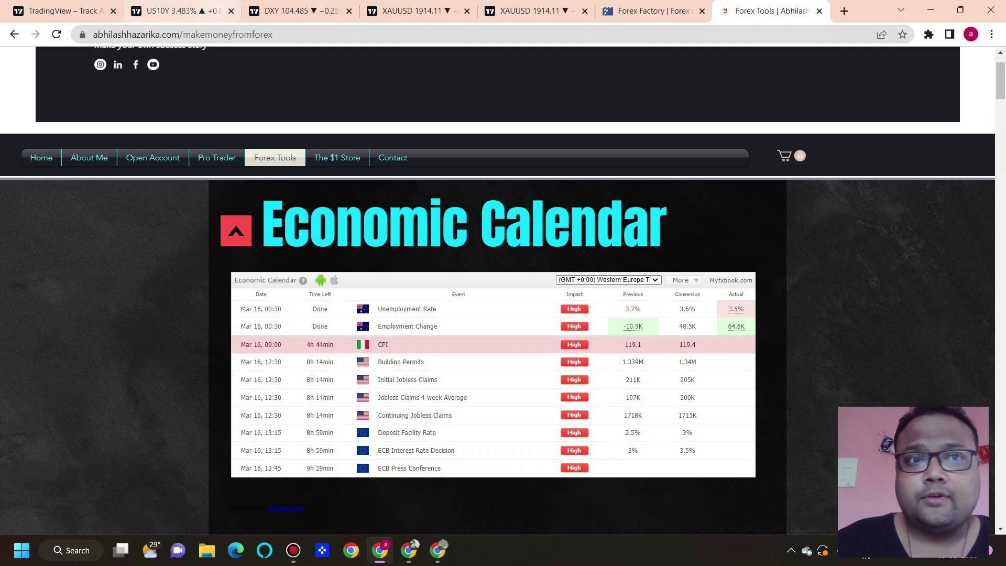
- Return to the U.S. Dollar Index (DXY) 4-hour chart tab in TradingView
click(299, 11)
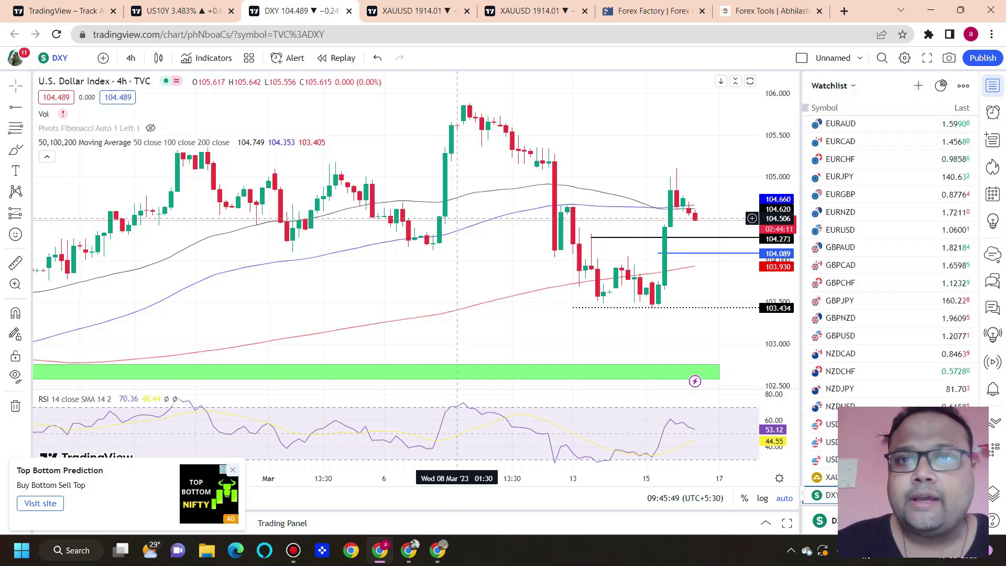
scroll(660, 209, up, 1)
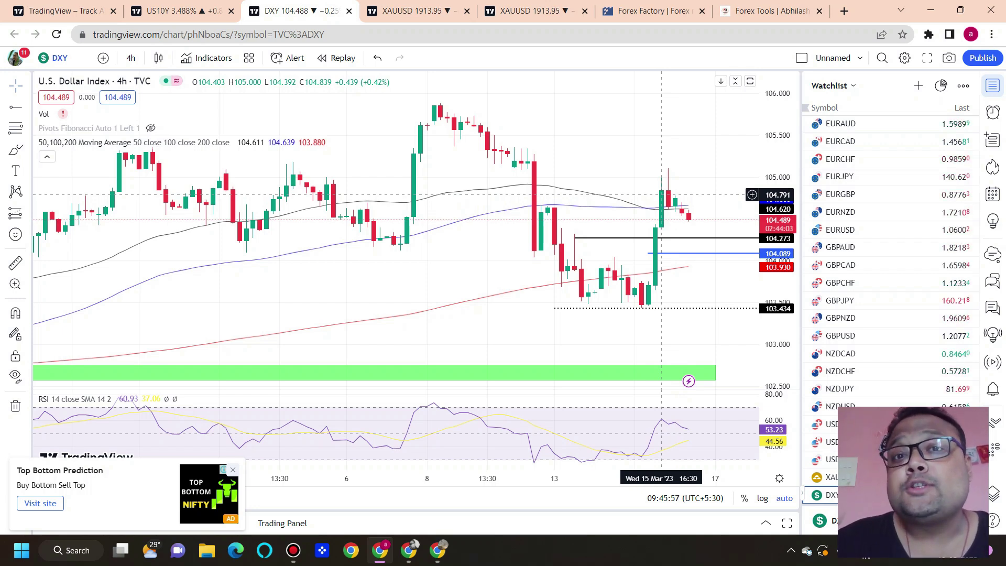
mouse_move(503, 6)
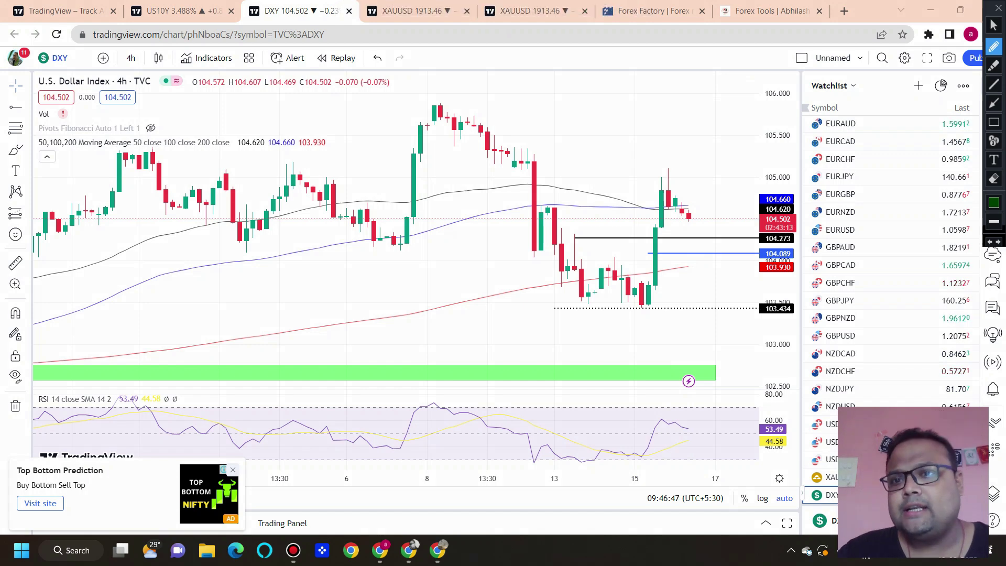
- Hand-write the levels 104.27 and 104.08 on the DXY chart with the screen pen
mouse_move(360, 287)
mouse_down()
mouse_move(359, 317)
mouse_move(375, 290)
mouse_move(426, 304)
mouse_up()
drag(435, 283, 465, 306)
mouse_move(467, 273)
mouse_down()
mouse_move(480, 267)
mouse_move(474, 295)
mouse_up()
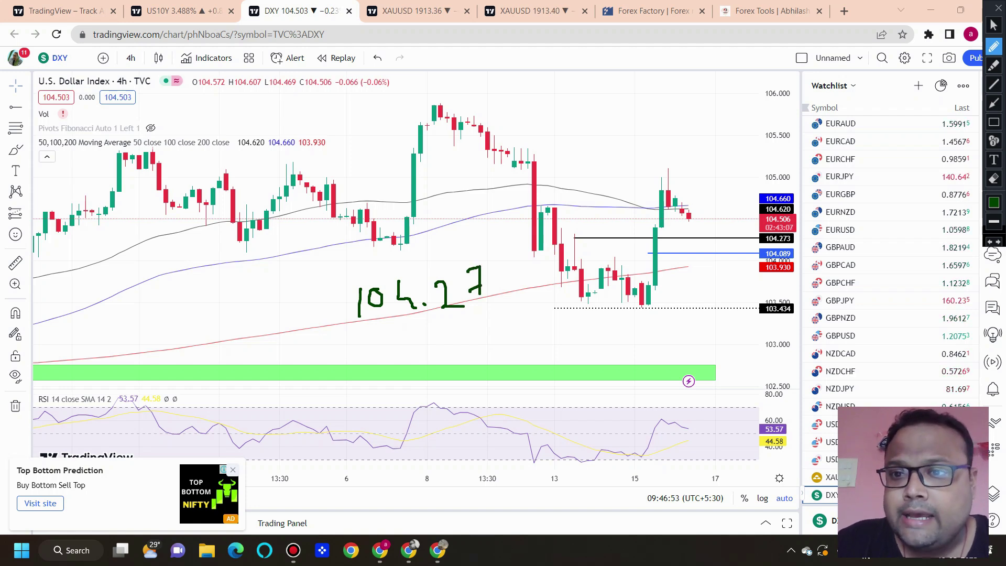
drag(404, 349, 410, 391)
mouse_move(443, 350)
mouse_down()
mouse_move(479, 367)
mouse_move(539, 323)
mouse_up()
- Circle and strike through the written levels, then clear all pen annotations
mouse_move(509, 203)
mouse_down()
mouse_move(685, 381)
mouse_move(347, 160)
mouse_up()
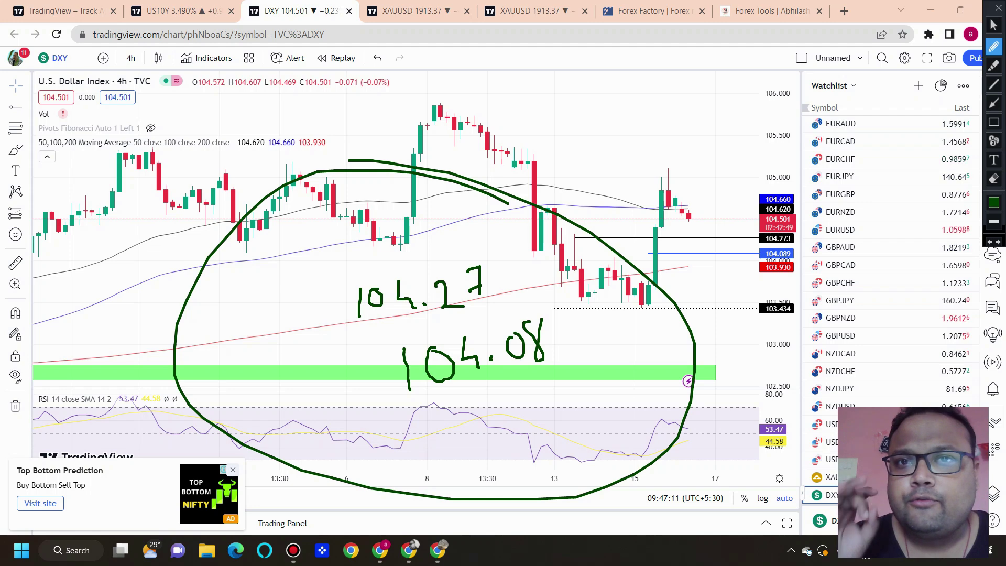
drag(335, 247, 511, 367)
drag(446, 170, 294, 471)
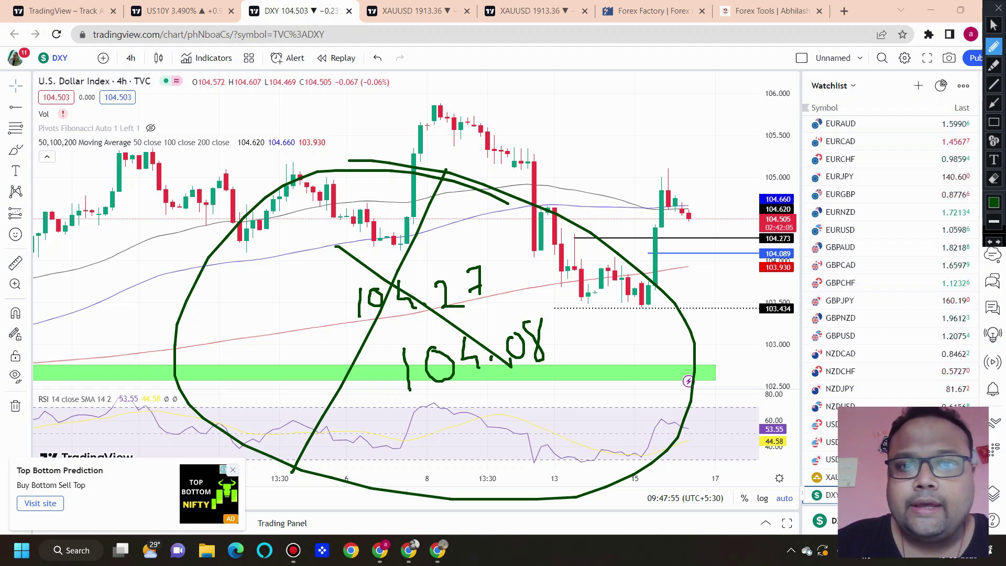
key(Escape)
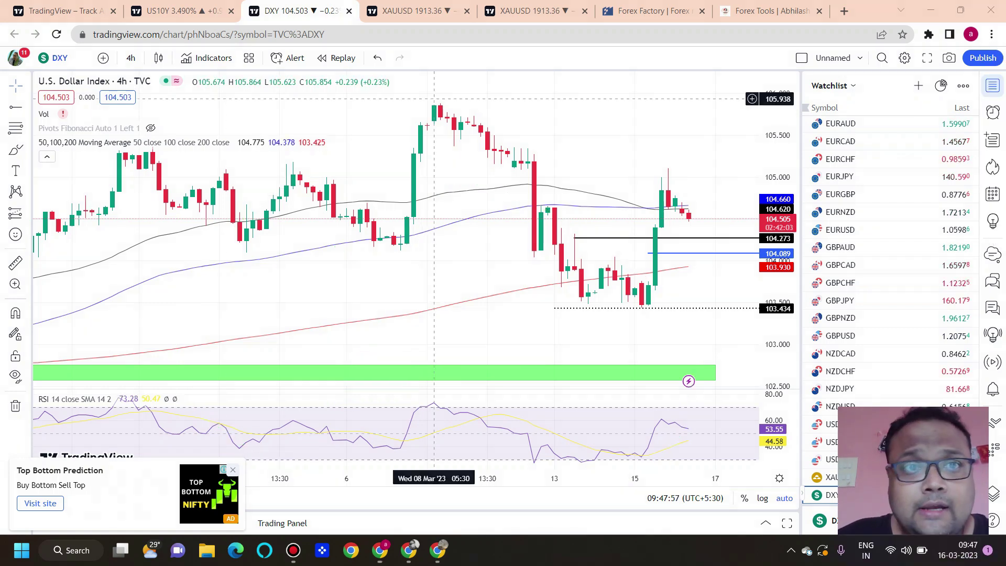
- Open the US10Y 4-hour yield chart and zoom around the 3.33% support zone
click(183, 11)
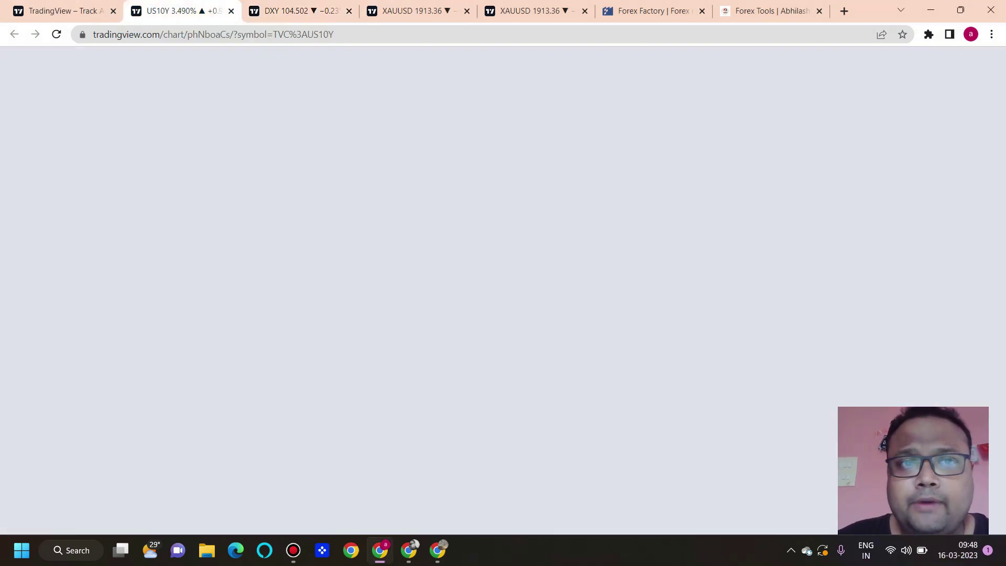
scroll(256, 94, up, 4)
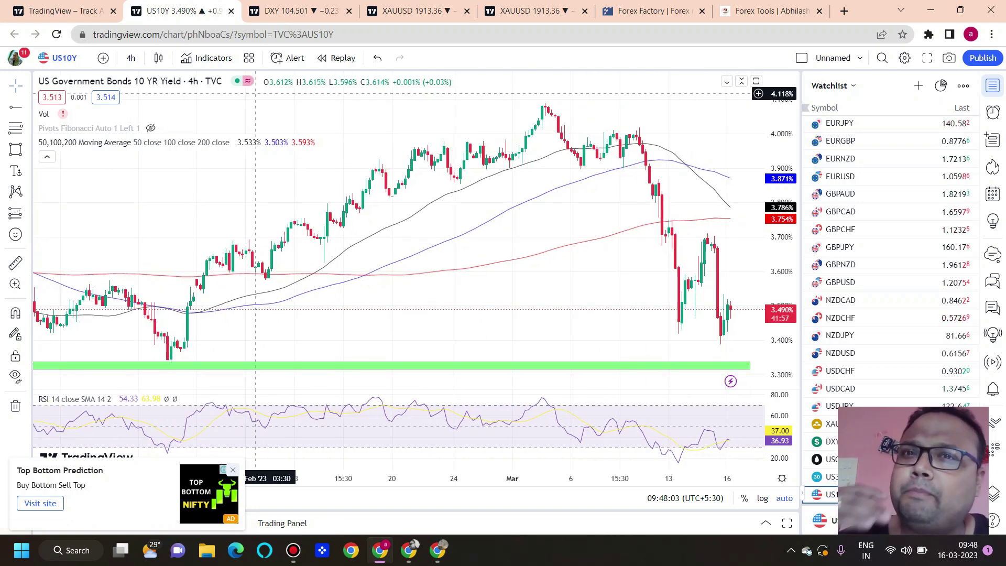
scroll(419, 157, up, 2)
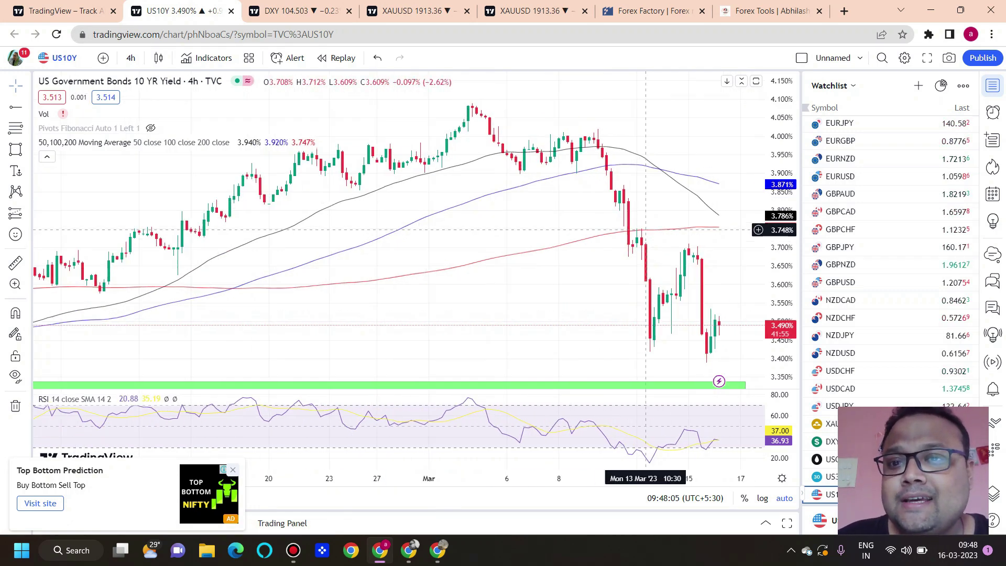
scroll(697, 259, up, 2)
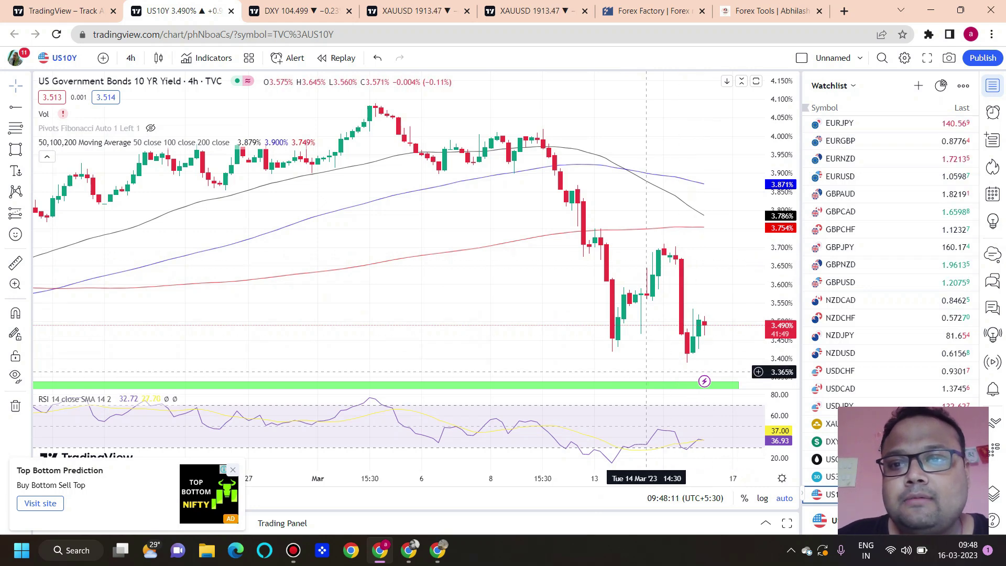
scroll(549, 170, down, 3)
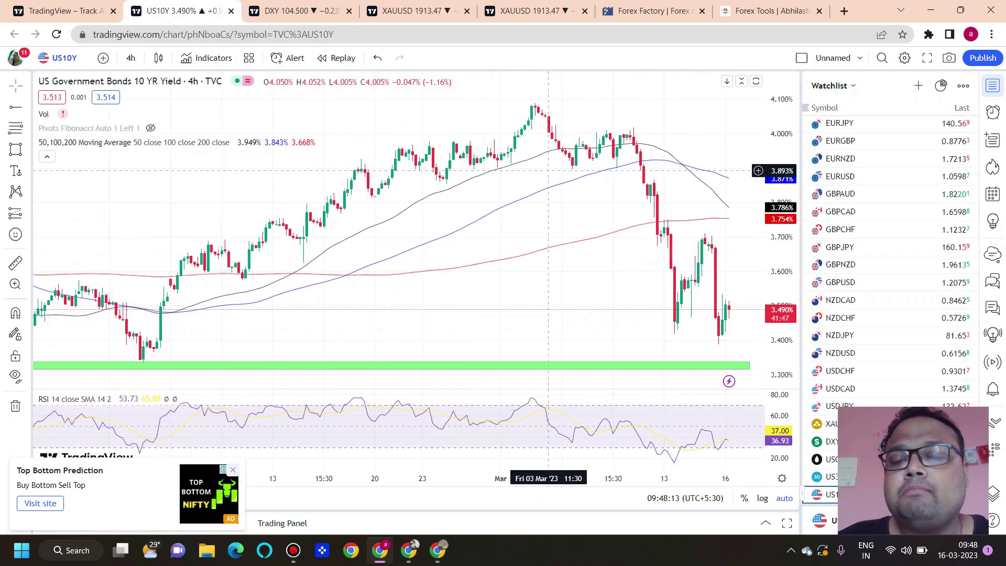
scroll(409, 232, up, 4)
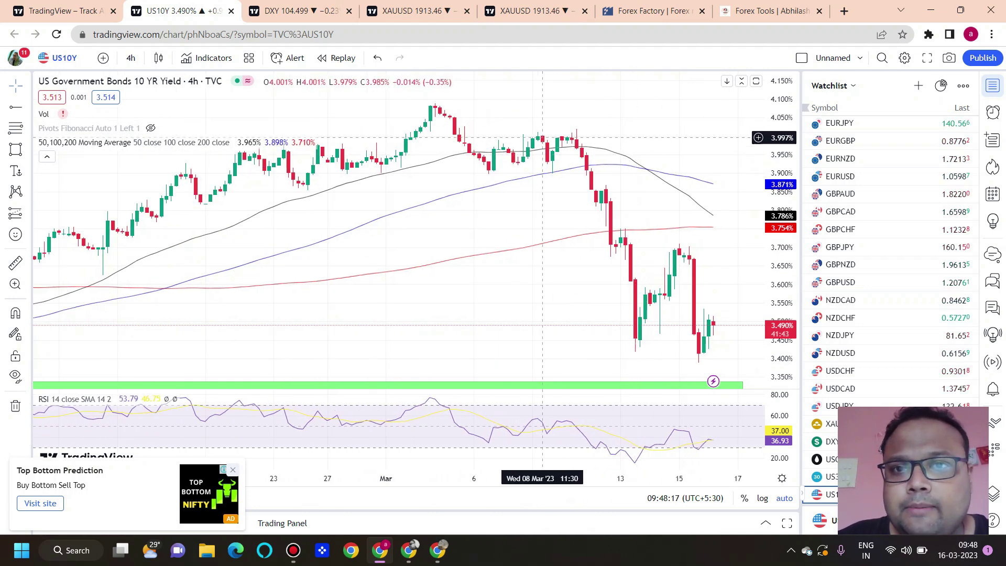
scroll(748, 212, down, 3)
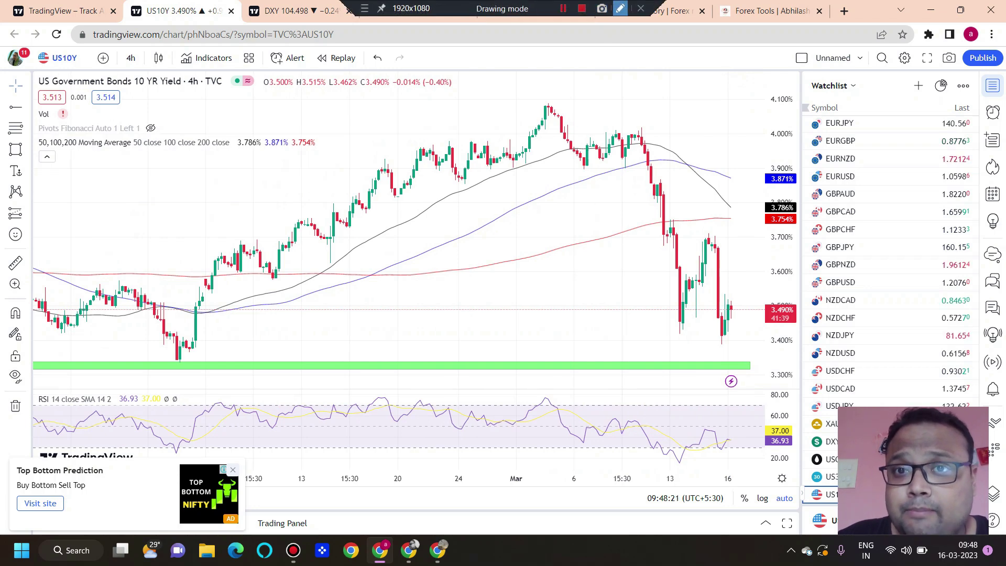
- Circle the green yield support zone and write 3.30, then clear it and return to DXY
click(620, 8)
mouse_move(664, 359)
mouse_down()
mouse_move(764, 365)
mouse_move(681, 385)
mouse_move(665, 359)
mouse_up()
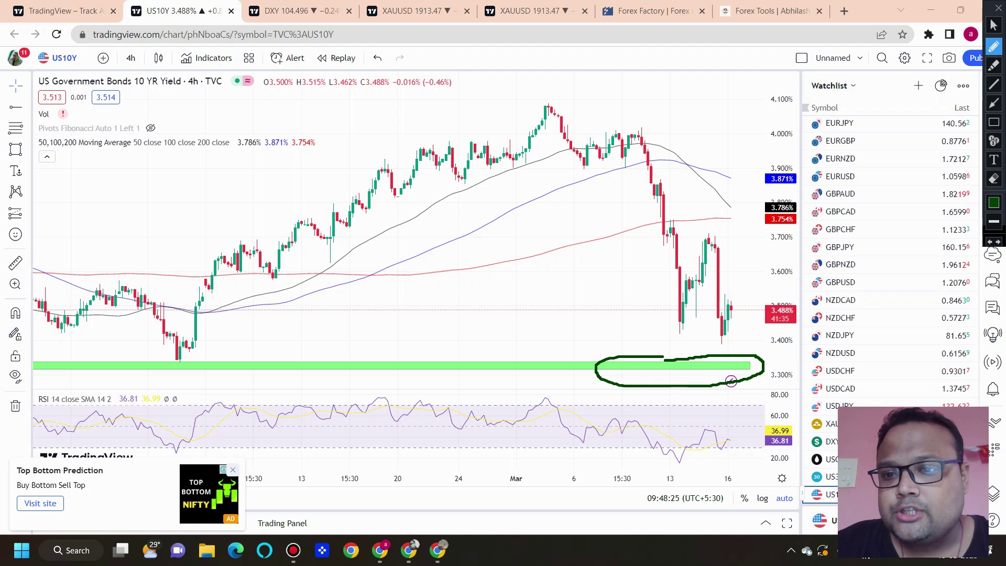
mouse_move(384, 280)
mouse_down()
mouse_move(429, 272)
mouse_move(438, 298)
mouse_up()
click(454, 288)
drag(464, 258, 498, 286)
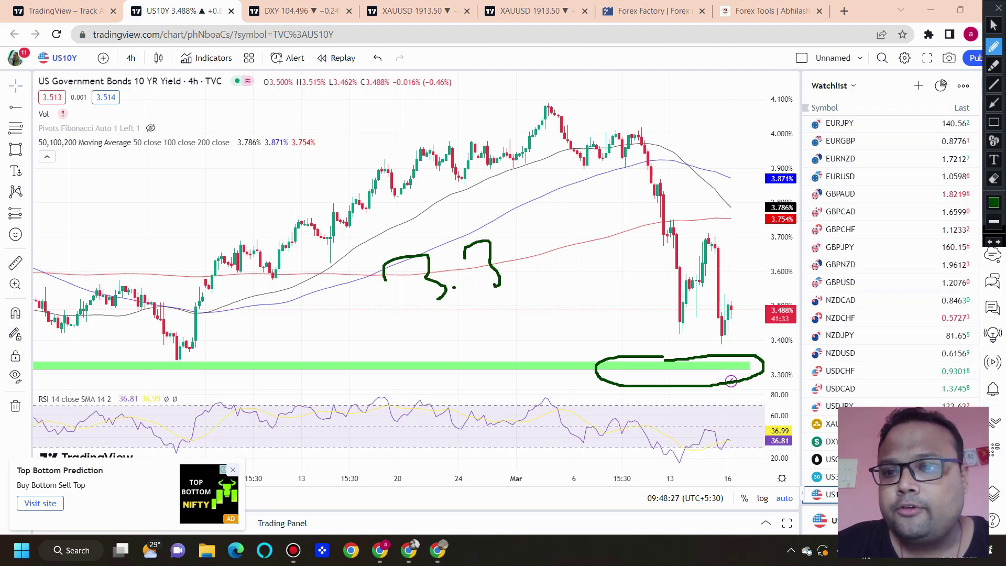
drag(528, 250, 529, 264)
drag(540, 247, 553, 269)
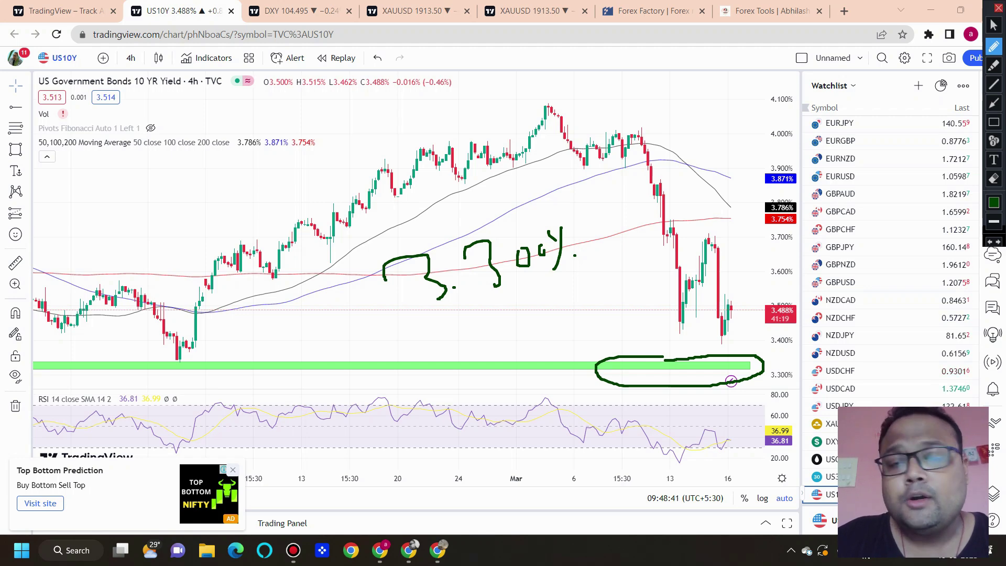
key(Escape)
key(ctrl+Tab)
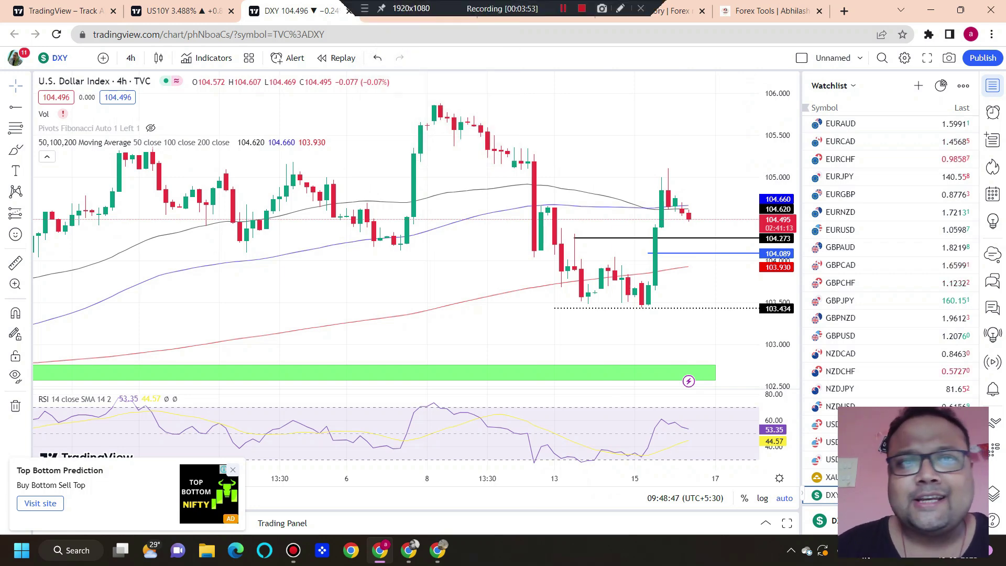
key(ctrl+Tab)
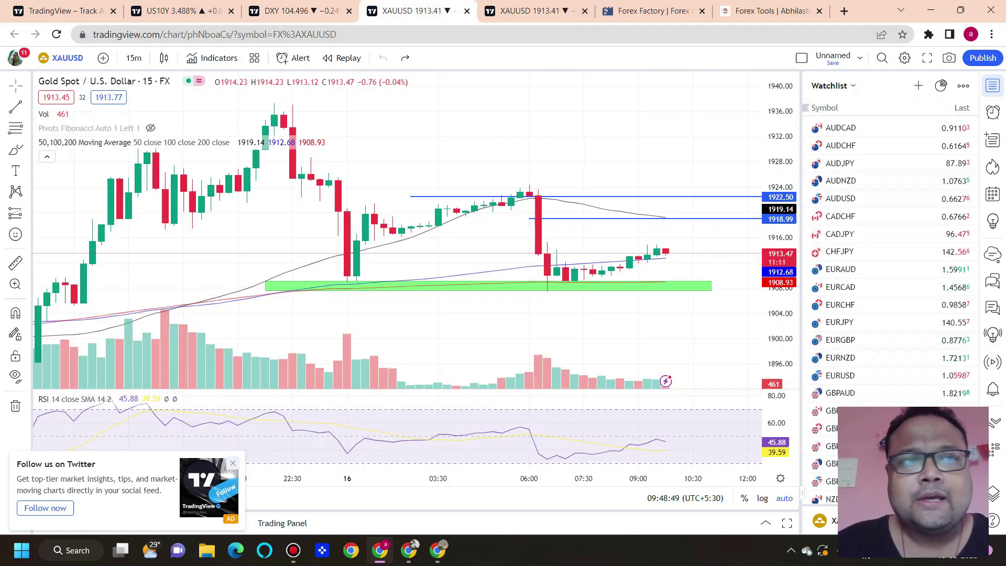
key(ctrl+Tab)
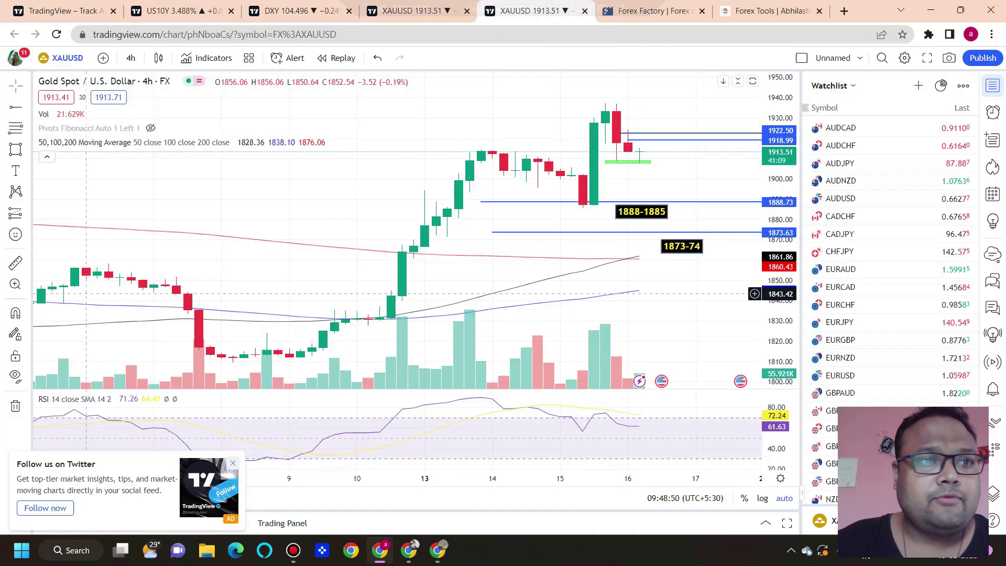
scroll(323, 265, down, 2)
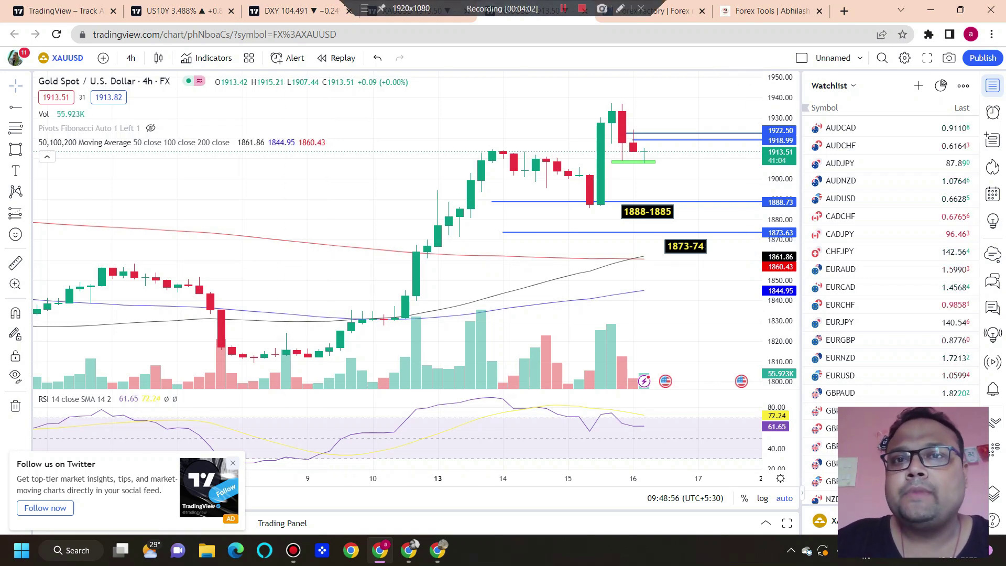
click(619, 8)
mouse_move(650, 185)
mouse_down()
mouse_move(610, 214)
mouse_move(695, 229)
mouse_move(674, 182)
mouse_move(651, 182)
mouse_up()
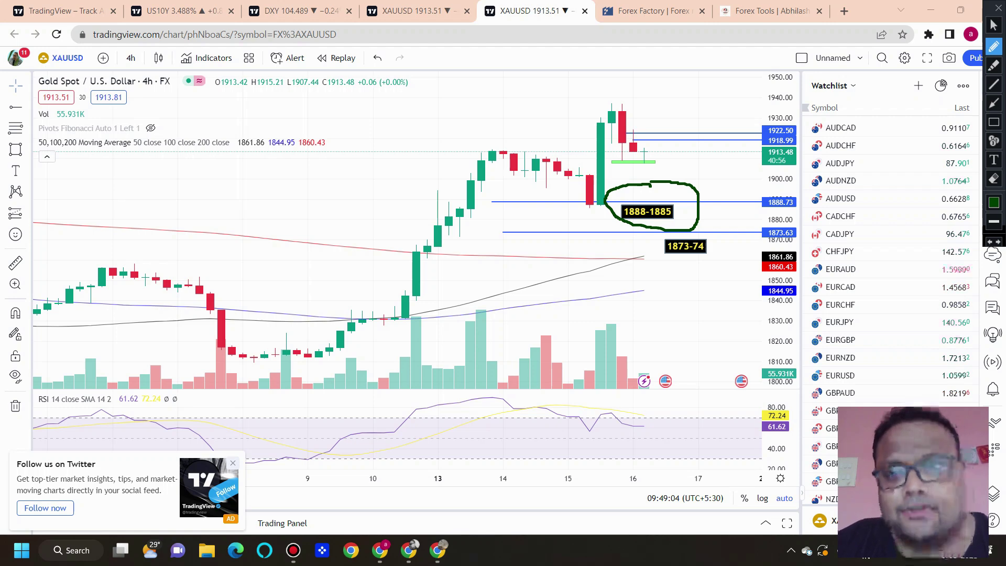
mouse_move(661, 229)
mouse_down()
mouse_move(643, 259)
mouse_move(751, 280)
mouse_move(671, 217)
mouse_up()
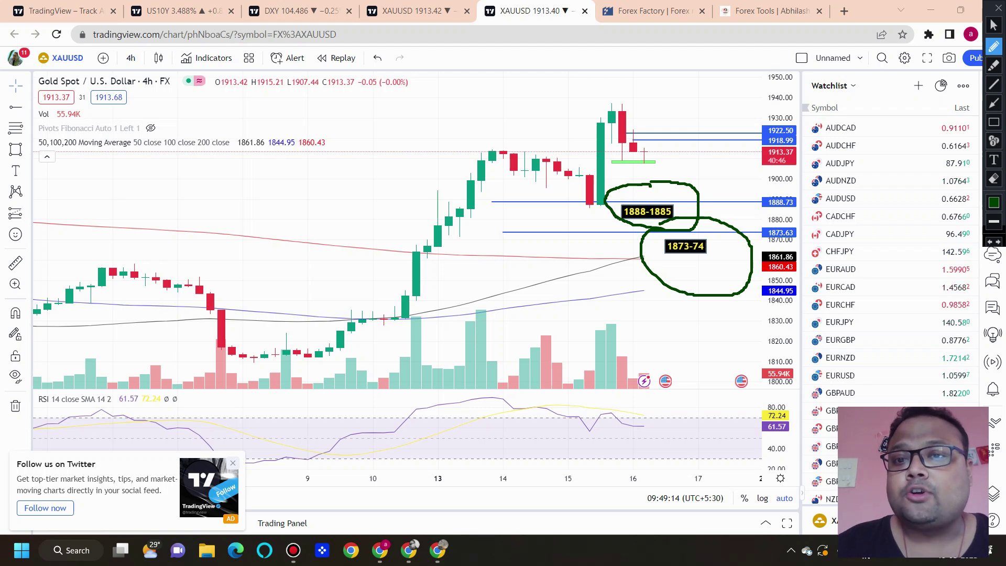
click(994, 24)
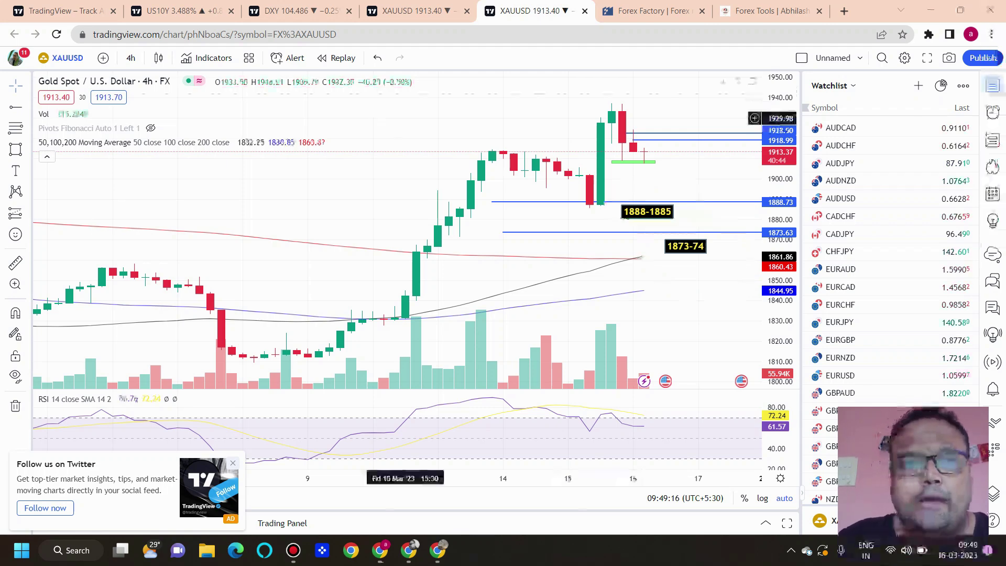
scroll(407, 133, down, 3)
scroll(285, 356, up, 1)
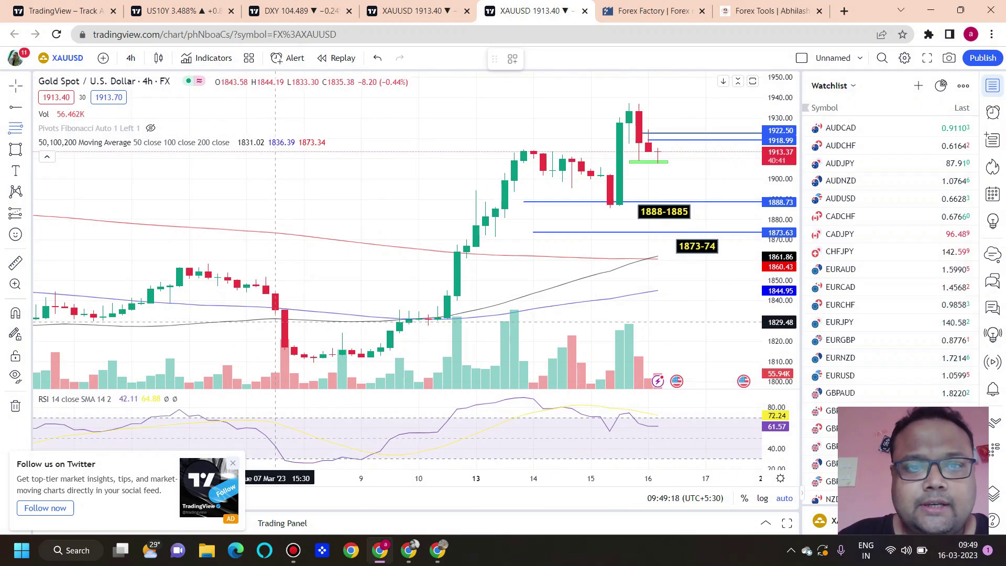
- Draw a Fibonacci retracement from 1809.15 to 1937 and circle the 1888 and 1873 areas
mouse_move(295, 363)
mouse_down()
mouse_move(735, 236)
mouse_move(736, 104)
mouse_up()
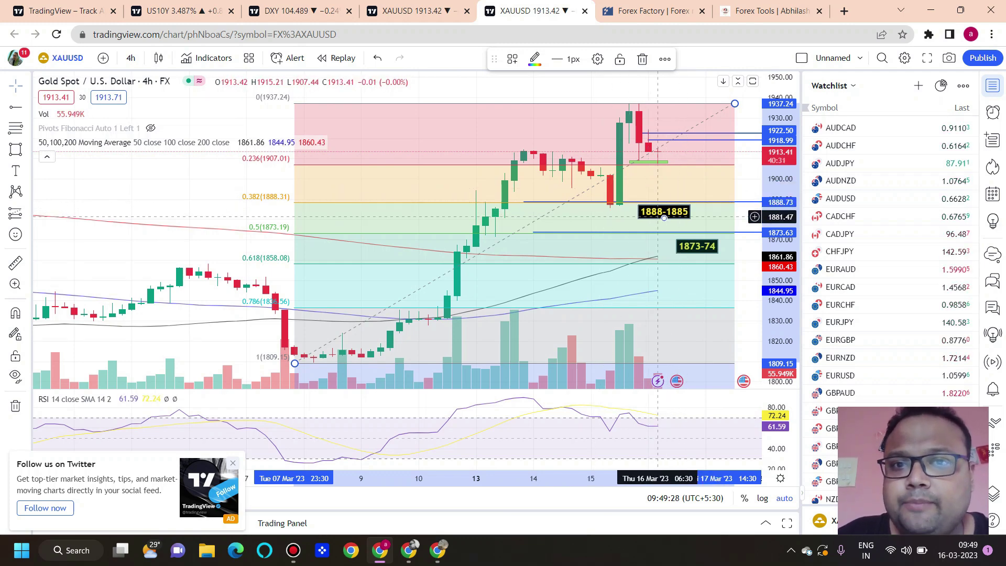
mouse_move(614, 192)
mouse_down()
mouse_move(627, 195)
mouse_move(599, 214)
mouse_move(635, 217)
mouse_move(629, 195)
mouse_up()
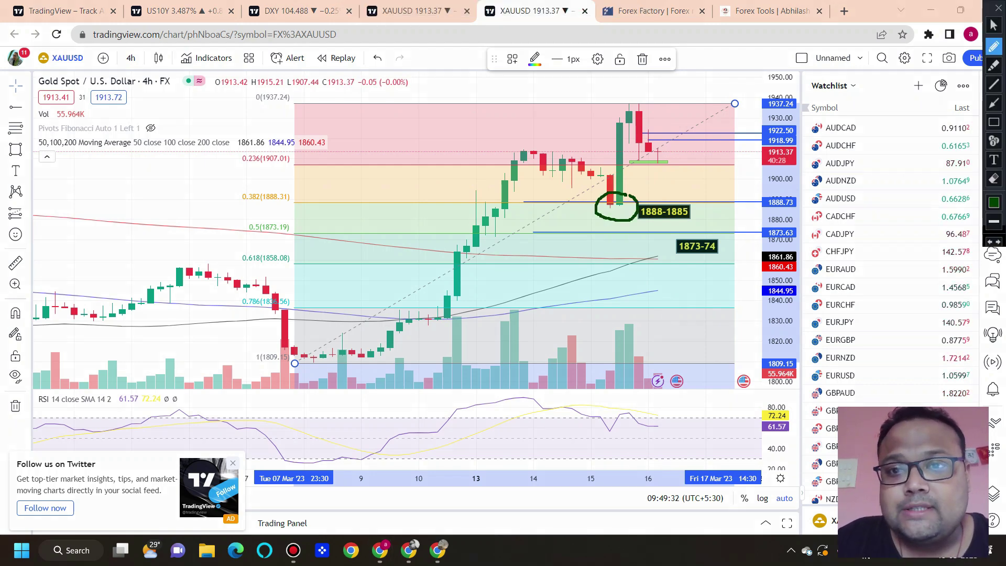
mouse_move(710, 231)
mouse_down()
mouse_move(656, 252)
mouse_move(757, 249)
mouse_move(745, 235)
mouse_up()
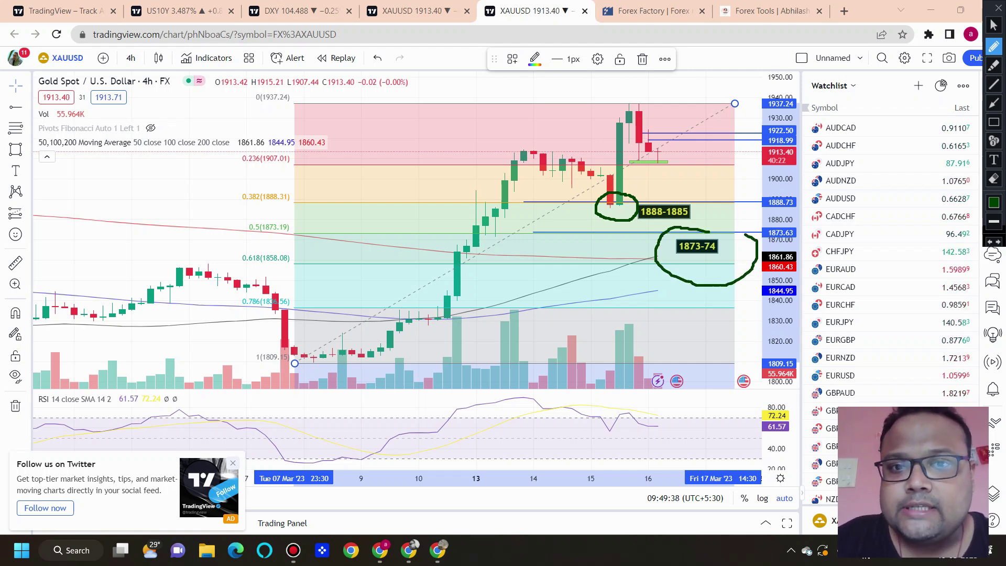
mouse_move(479, 233)
mouse_down()
mouse_move(537, 232)
mouse_move(472, 254)
mouse_move(482, 198)
mouse_up()
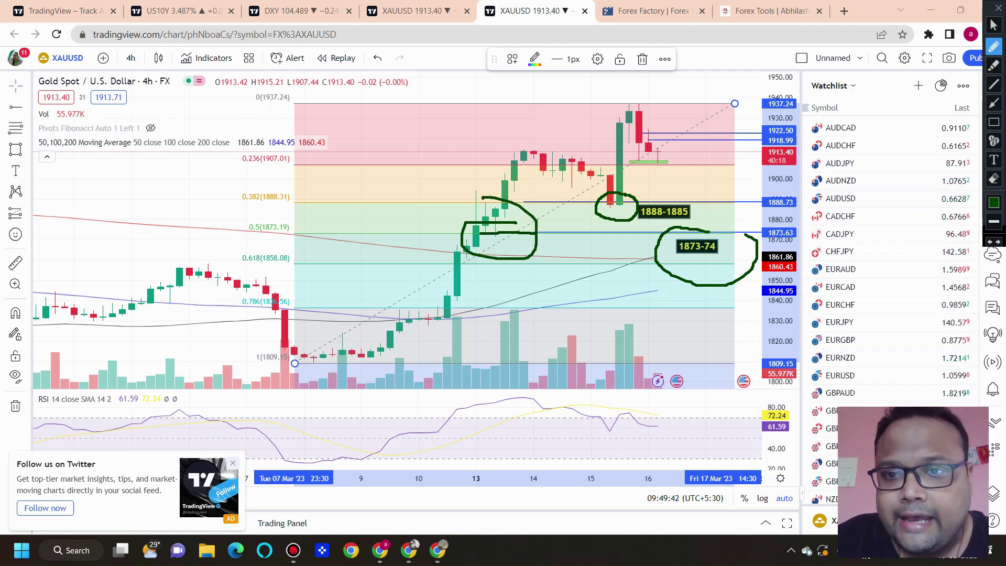
- Clear the pen marks and switch to the 15-minute gold chart
click(998, 7)
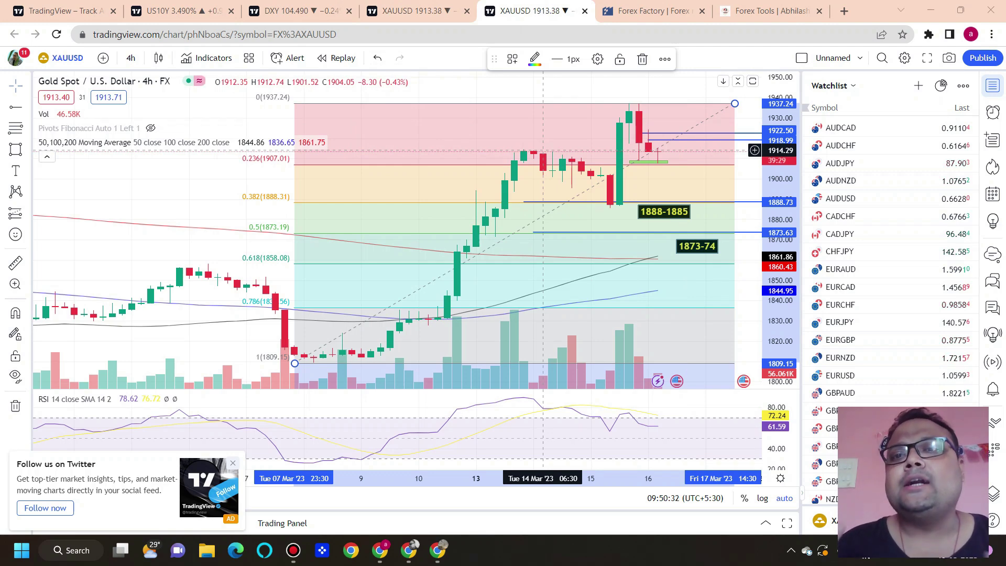
click(414, 10)
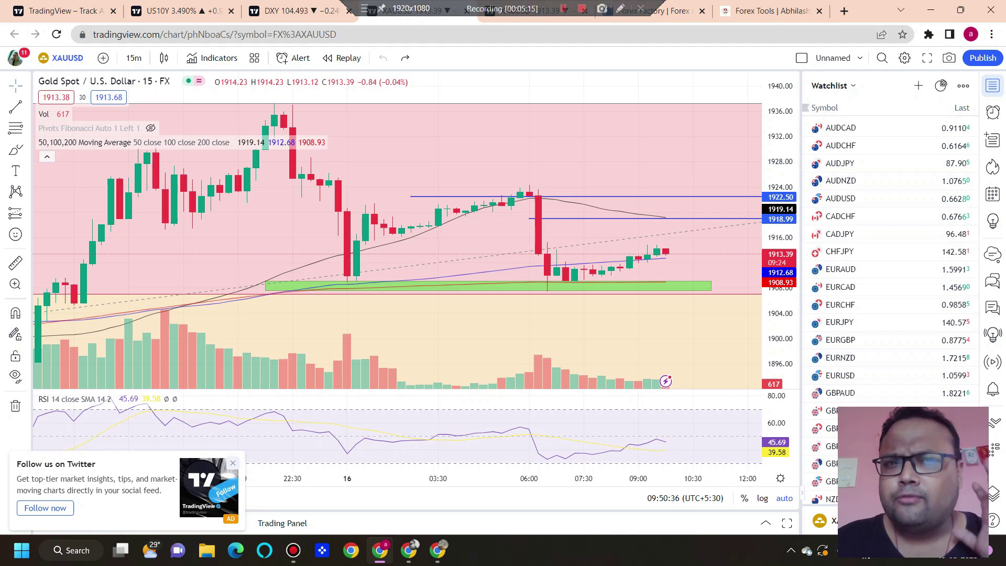
scroll(471, 126, down, 5)
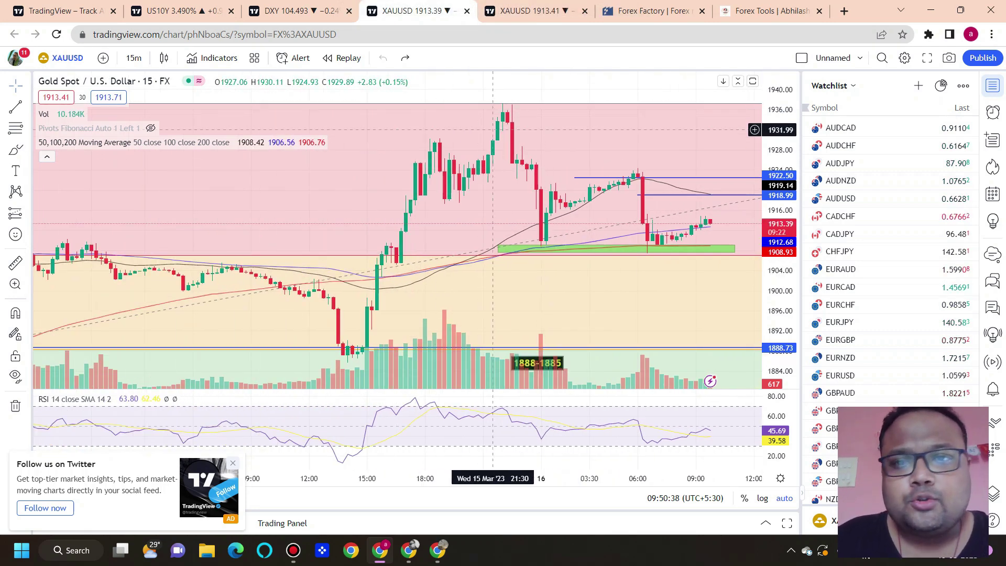
scroll(517, 125, down, 3)
scroll(399, 246, up, 3)
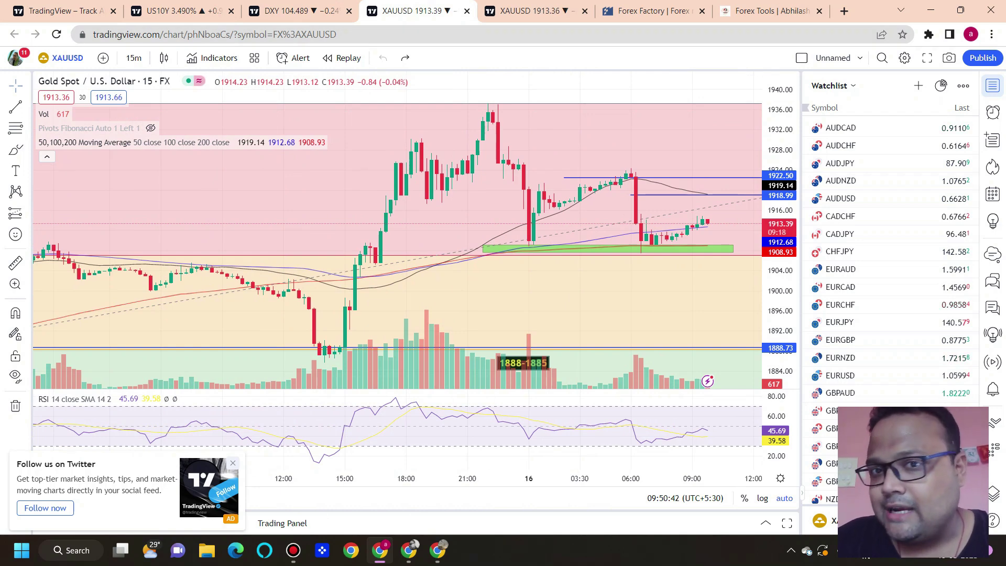
scroll(498, 84, up, 2)
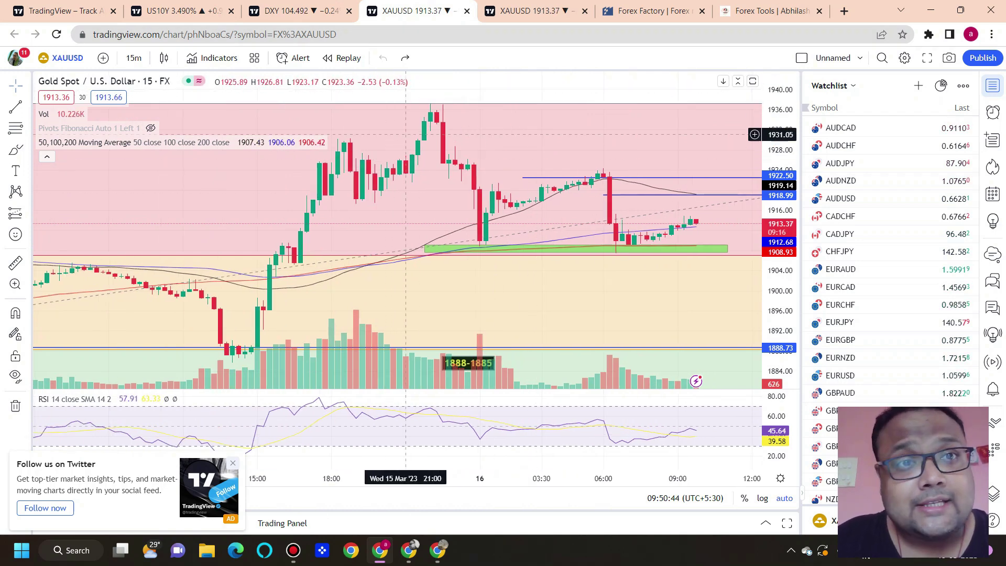
drag(534, 84, 496, 87)
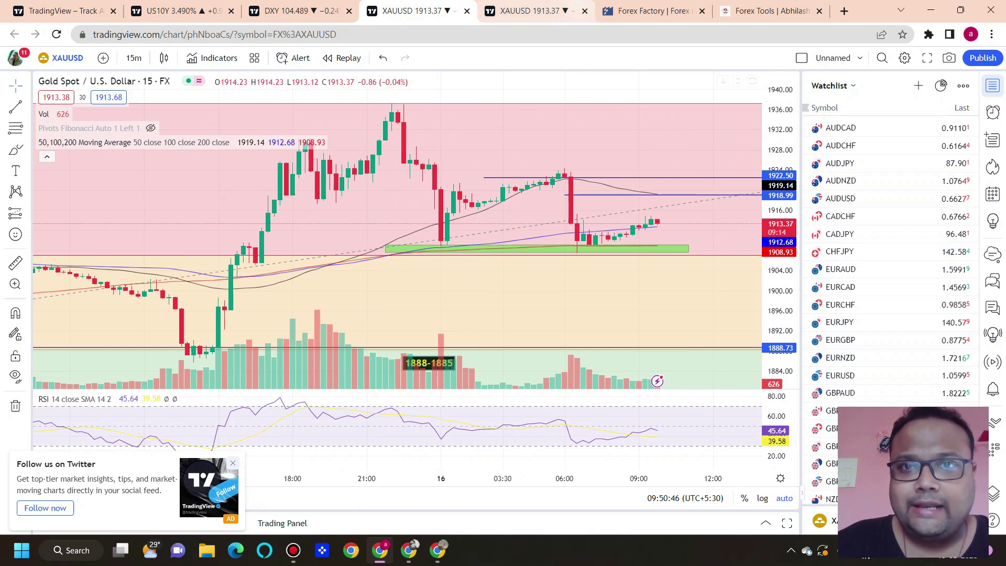
click(621, 8)
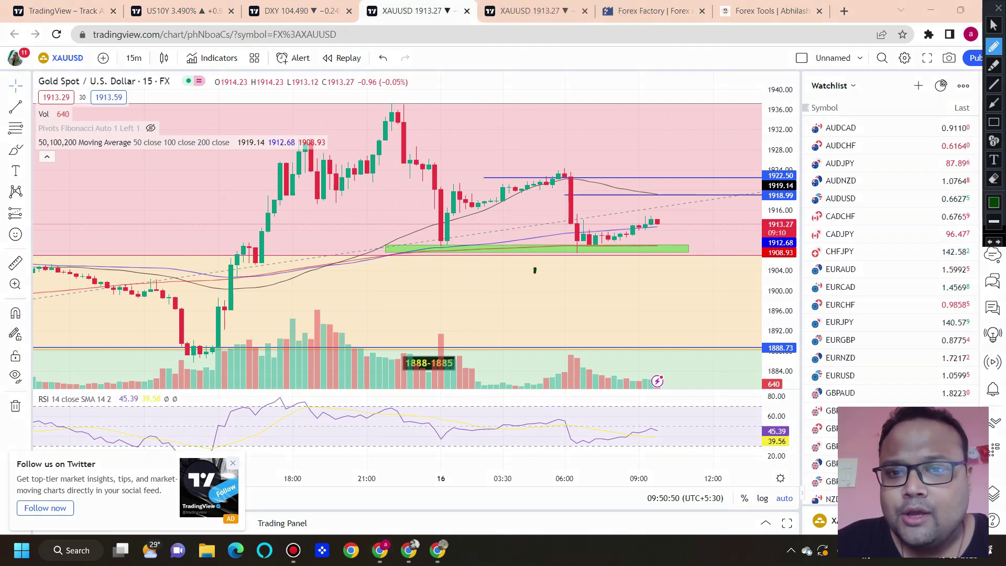
mouse_move(561, 266)
mouse_down()
mouse_move(552, 274)
mouse_move(570, 300)
mouse_move(579, 292)
mouse_move(606, 302)
mouse_move(599, 283)
mouse_move(579, 280)
mouse_up()
mouse_move(608, 223)
mouse_down()
mouse_move(552, 355)
mouse_move(592, 223)
mouse_up()
mouse_move(578, 274)
mouse_down()
mouse_move(572, 298)
mouse_move(591, 266)
mouse_up()
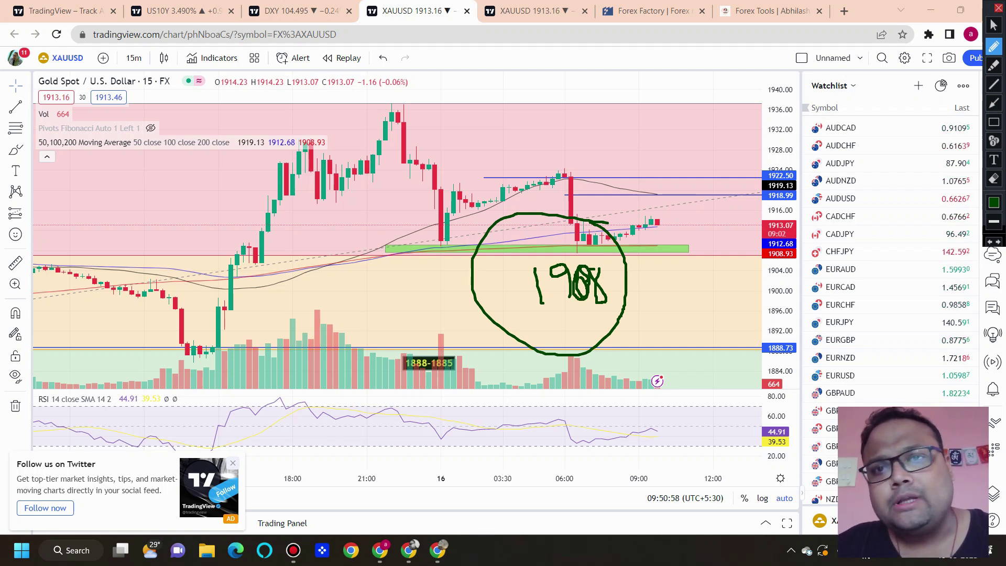
key(Escape)
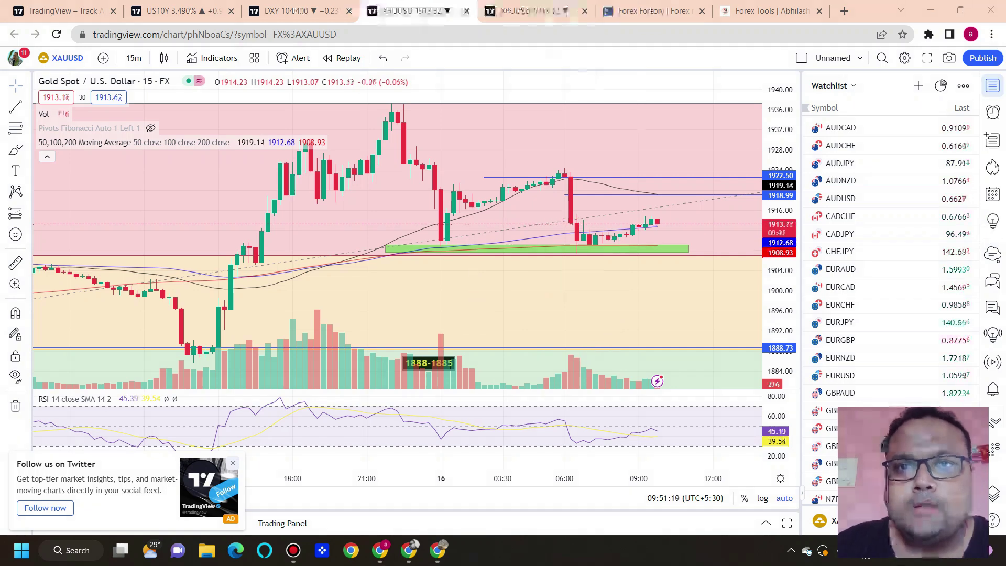
- Circle the candles at 1922.50, sketch the expected path, and mark a level below the green zone
key(ctrl+shift+1)
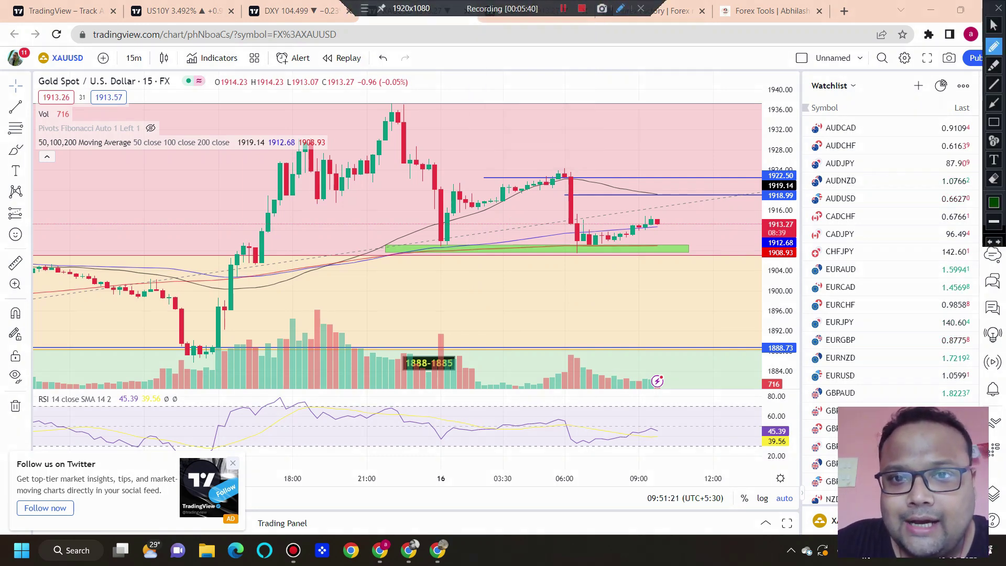
mouse_move(567, 158)
mouse_down()
mouse_move(575, 189)
mouse_move(576, 160)
mouse_up()
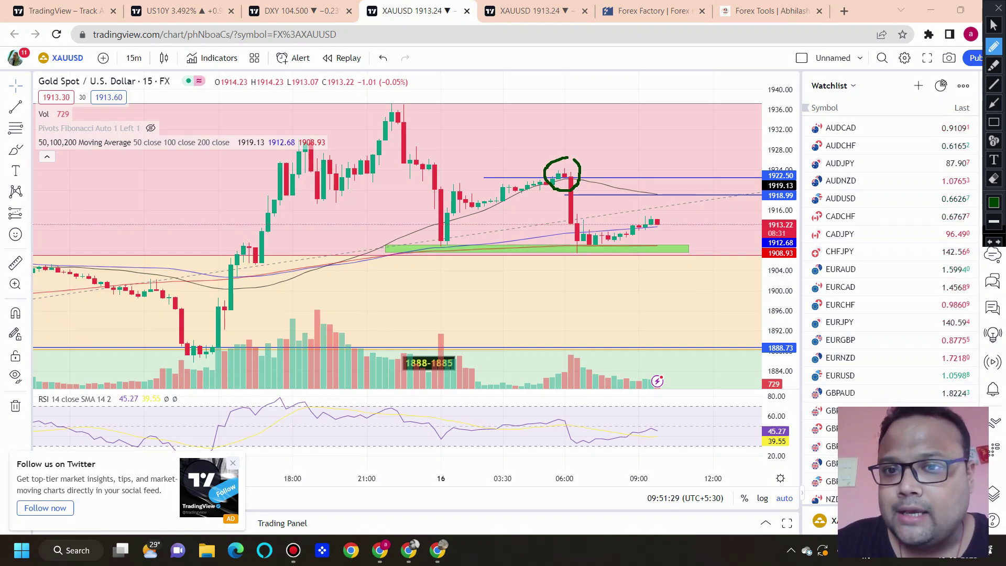
mouse_move(658, 221)
mouse_down()
mouse_move(670, 240)
mouse_move(666, 202)
mouse_move(684, 225)
mouse_up()
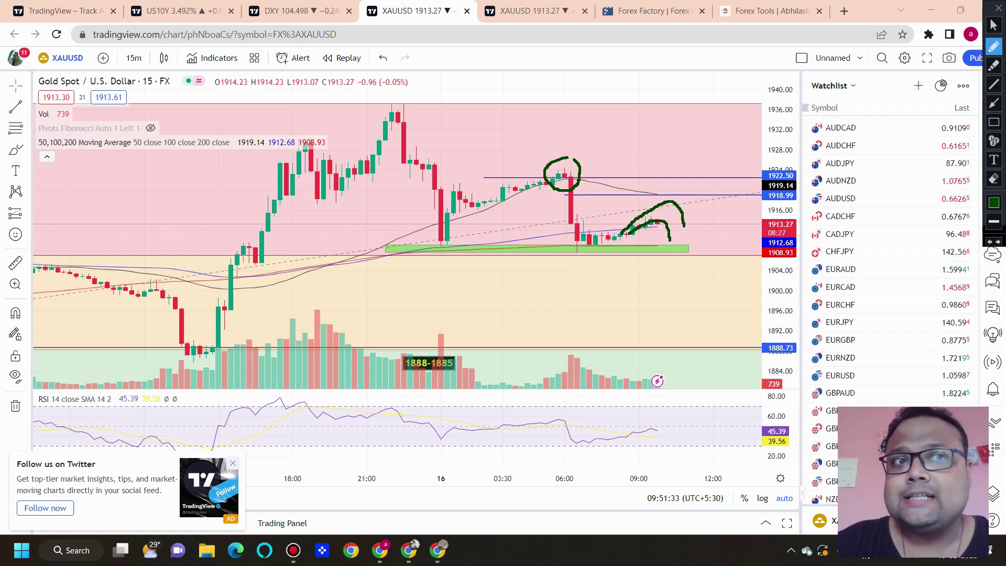
drag(543, 268, 606, 272)
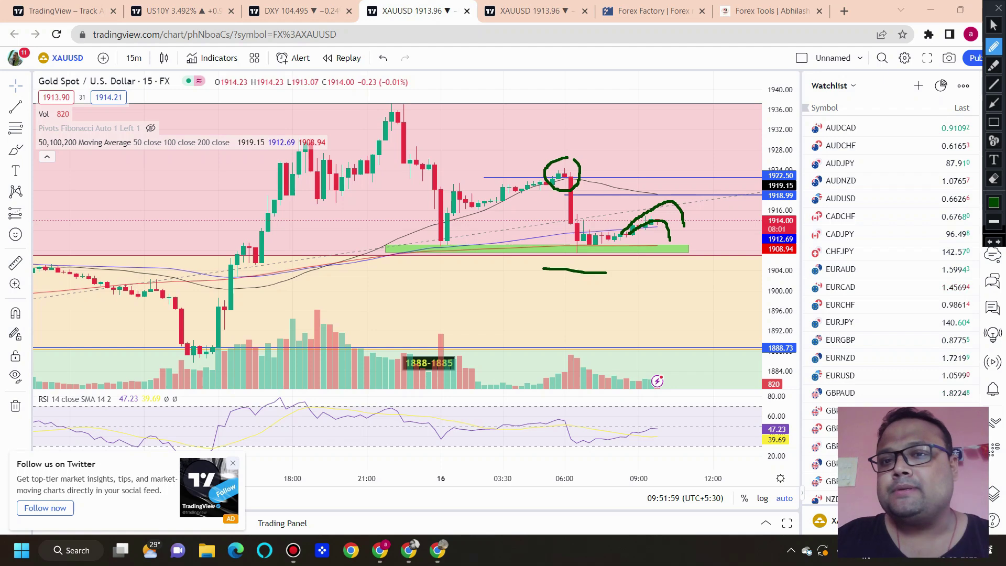
- Trace swings from the 21:00 peak, sketch a rising green curve, then clear the sketches
mouse_move(369, 141)
mouse_down()
mouse_move(425, 152)
mouse_move(466, 205)
mouse_move(543, 172)
mouse_move(570, 197)
mouse_up()
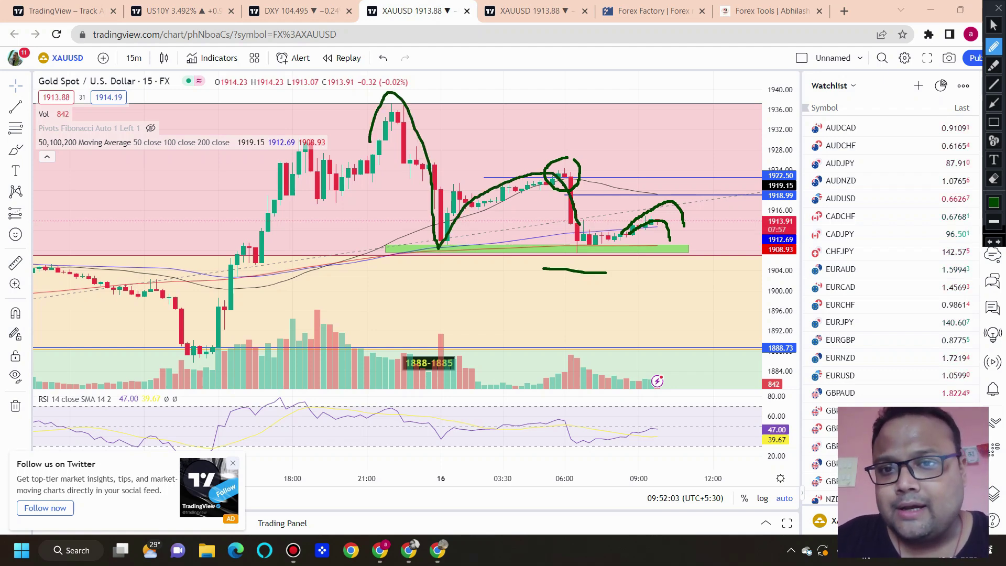
drag(591, 241, 659, 199)
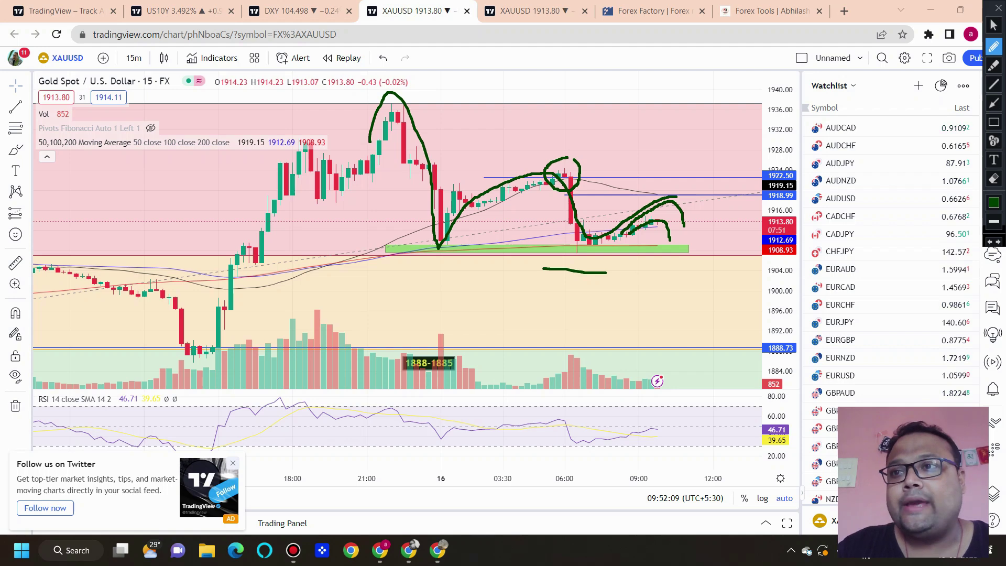
key(Escape)
scroll(542, 99, up, 3)
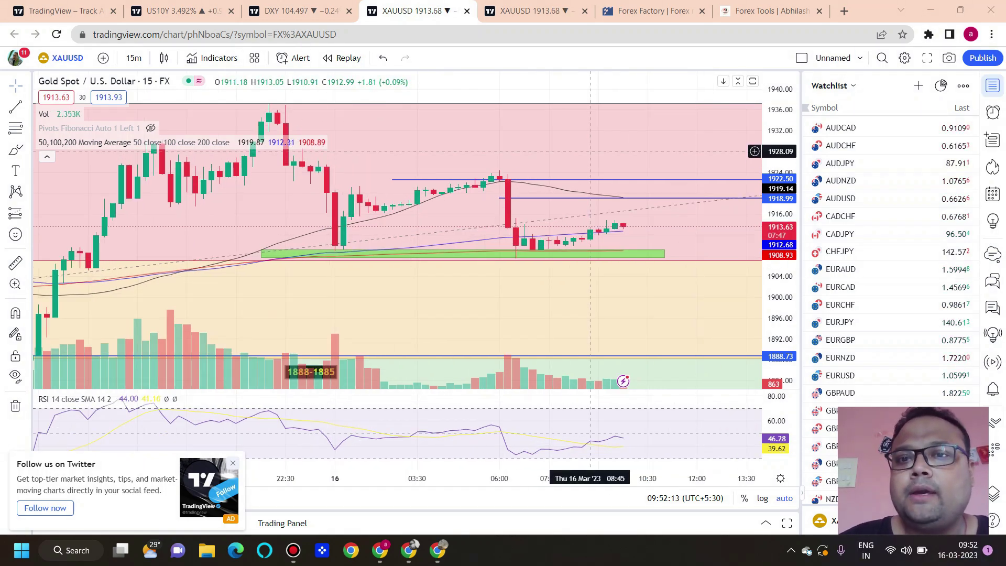
click(621, 8)
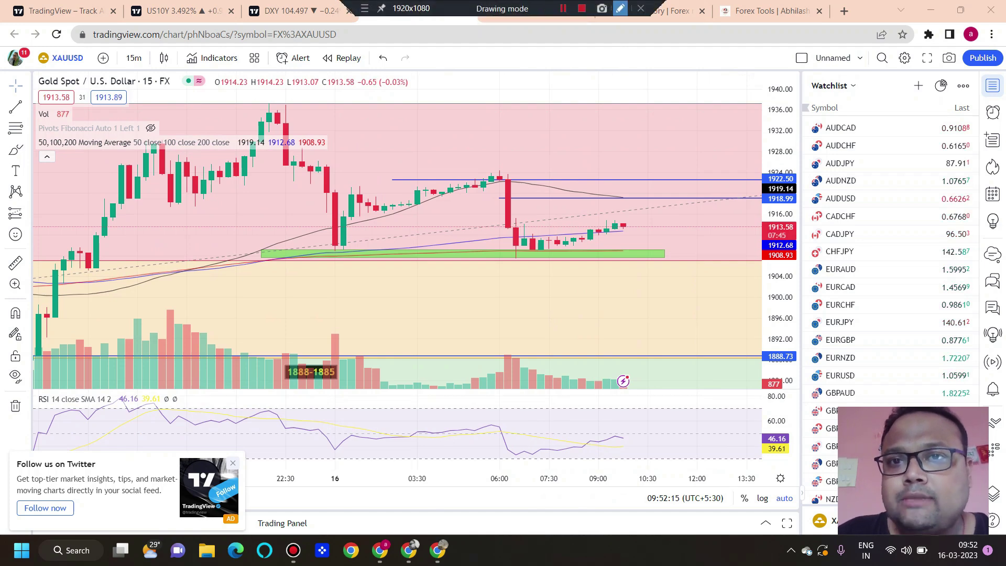
mouse_move(594, 199)
mouse_down()
mouse_move(681, 202)
mouse_move(703, 266)
mouse_up()
drag(707, 231, 727, 240)
mouse_move(725, 230)
mouse_down()
mouse_move(728, 266)
mouse_move(747, 253)
mouse_up()
drag(758, 222, 766, 221)
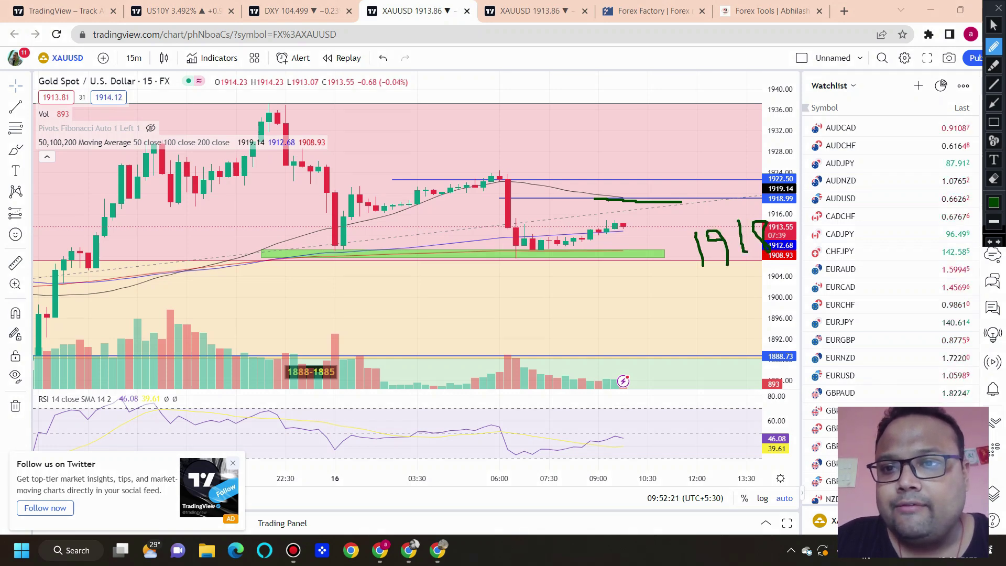
drag(593, 178, 645, 176)
drag(661, 132, 664, 158)
mouse_move(694, 123)
mouse_down()
mouse_move(698, 156)
mouse_move(744, 136)
mouse_up()
mouse_move(747, 90)
mouse_down()
mouse_move(644, 177)
mouse_move(754, 81)
mouse_move(727, 67)
mouse_up()
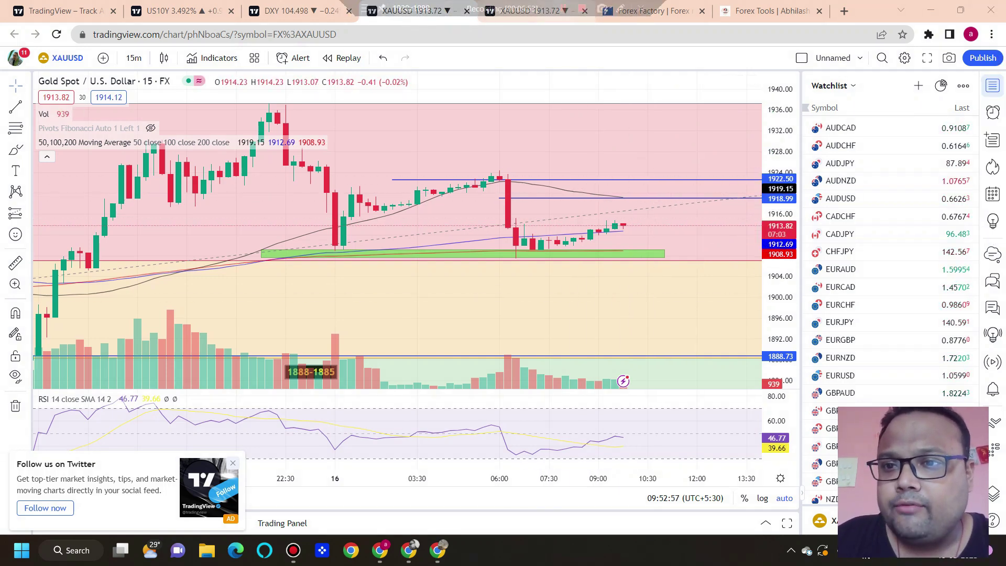
key(ctrl+shift+2)
drag(682, 223, 689, 258)
drag(711, 225, 720, 261)
mouse_move(739, 221)
mouse_down()
mouse_move(746, 259)
mouse_move(774, 235)
mouse_up()
drag(772, 223, 770, 258)
drag(692, 130, 700, 162)
drag(719, 121, 728, 164)
mouse_move(742, 124)
mouse_down()
mouse_move(749, 141)
mouse_move(762, 137)
mouse_up()
drag(765, 113, 786, 139)
drag(662, 67, 806, 1)
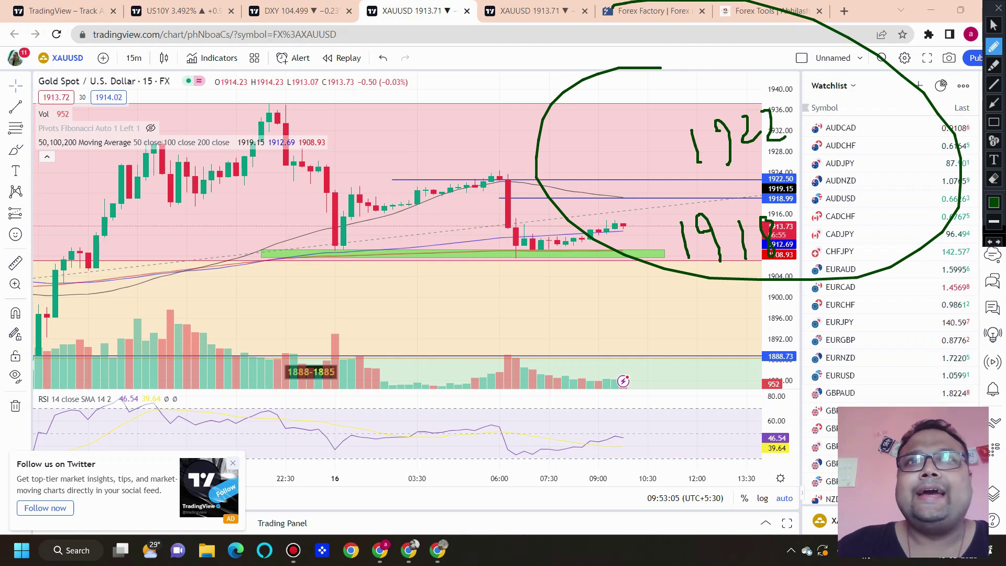
mouse_move(111, 29)
mouse_down()
mouse_move(145, 41)
mouse_move(192, 89)
mouse_move(99, 11)
mouse_up()
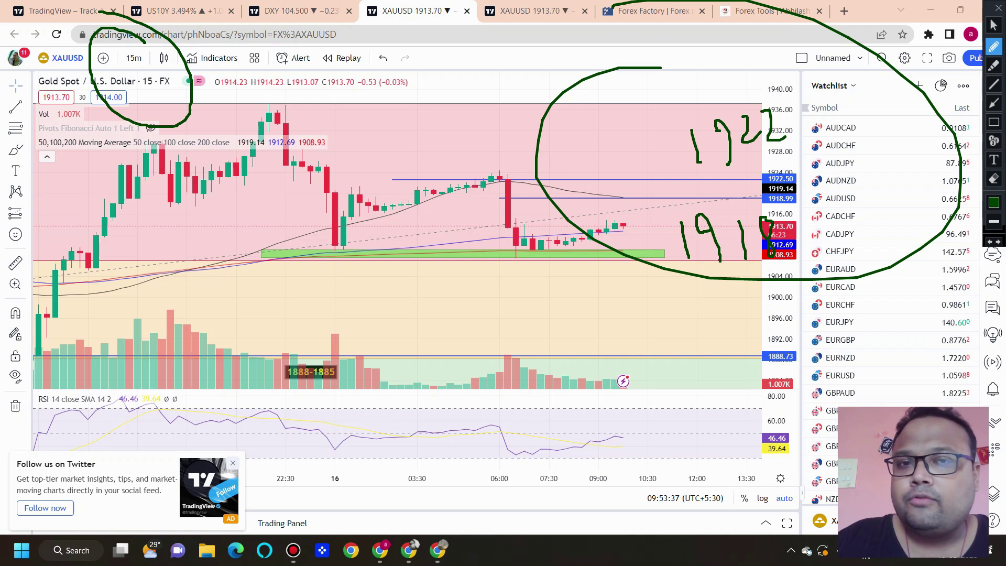
key(Escape)
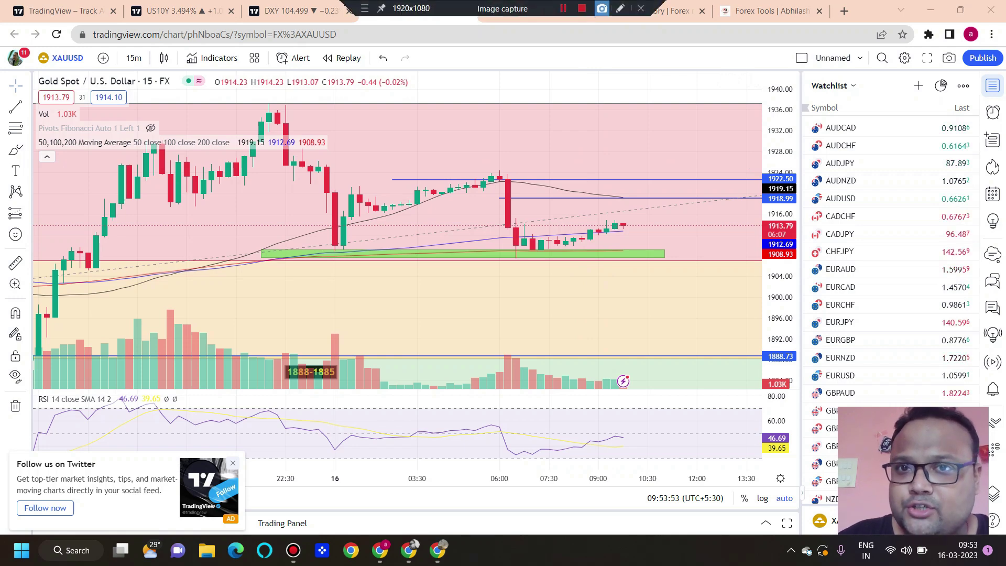
click(620, 9)
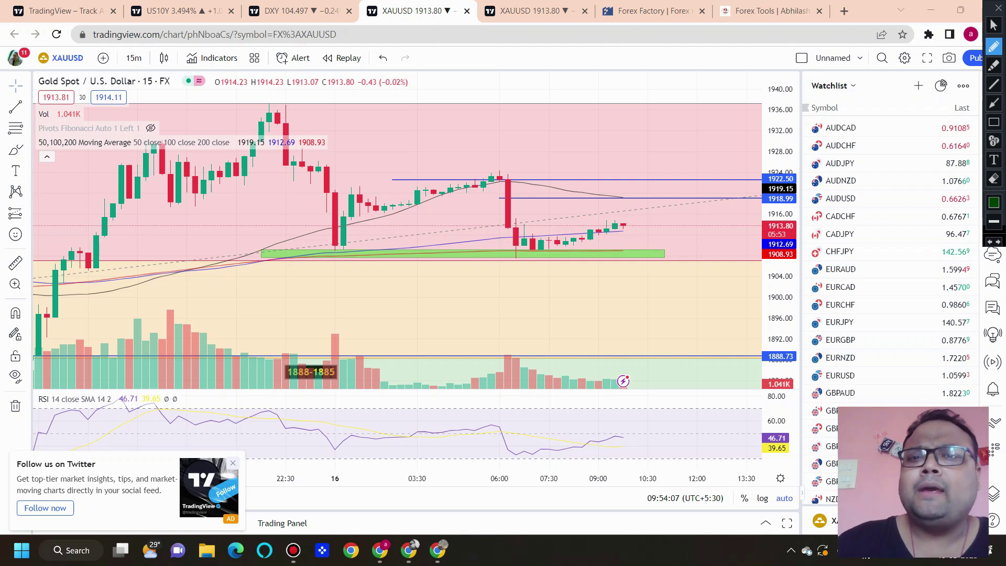
- Draw a green hook up to 1918.99 and strokes along the 1918.99 and 1922.50 lines
drag(622, 212, 637, 200)
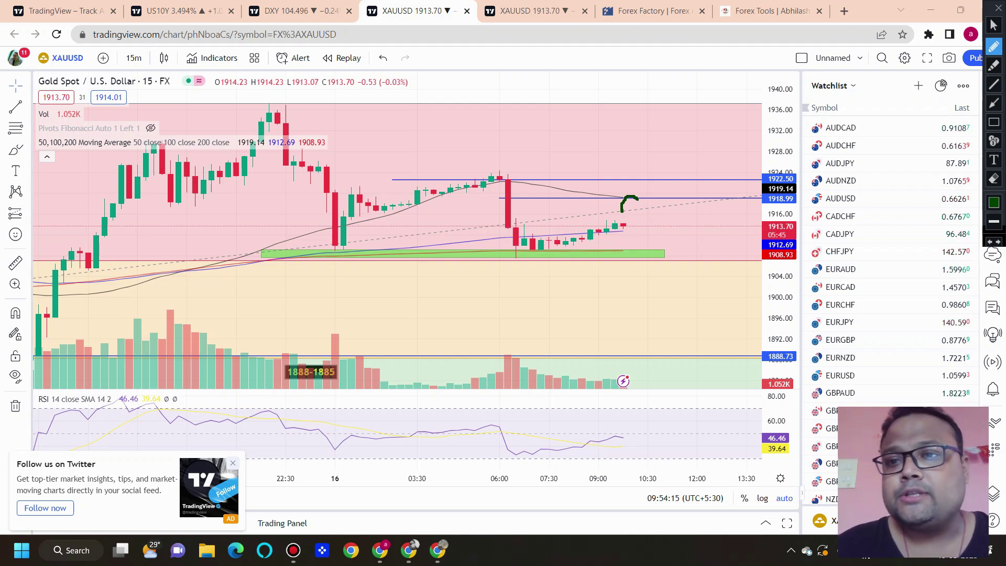
mouse_move(603, 181)
mouse_down()
mouse_move(642, 177)
mouse_move(699, 199)
mouse_up()
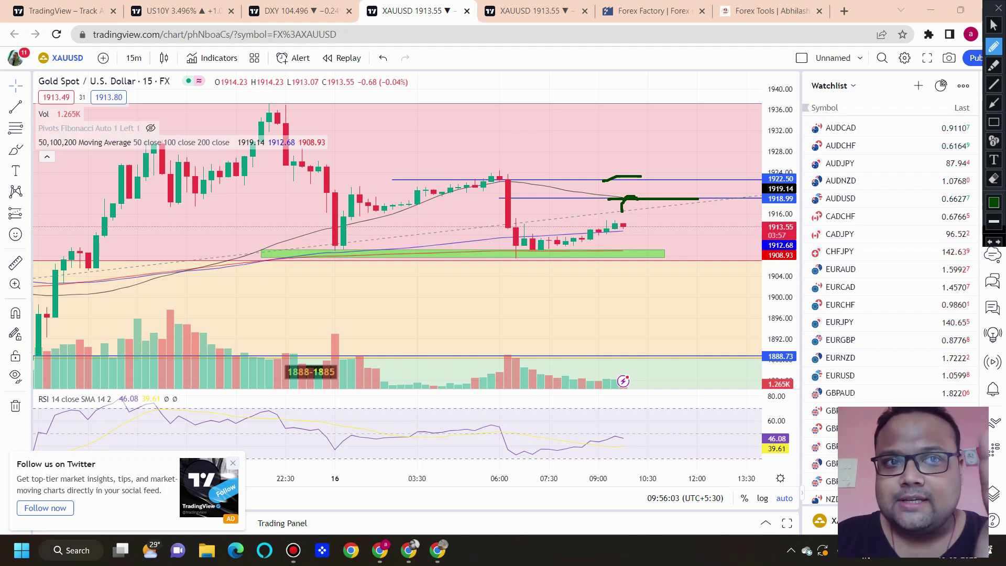
- Clear the green marks, switch the gold chart to 4 hours, then back to 15 minutes
click(998, 8)
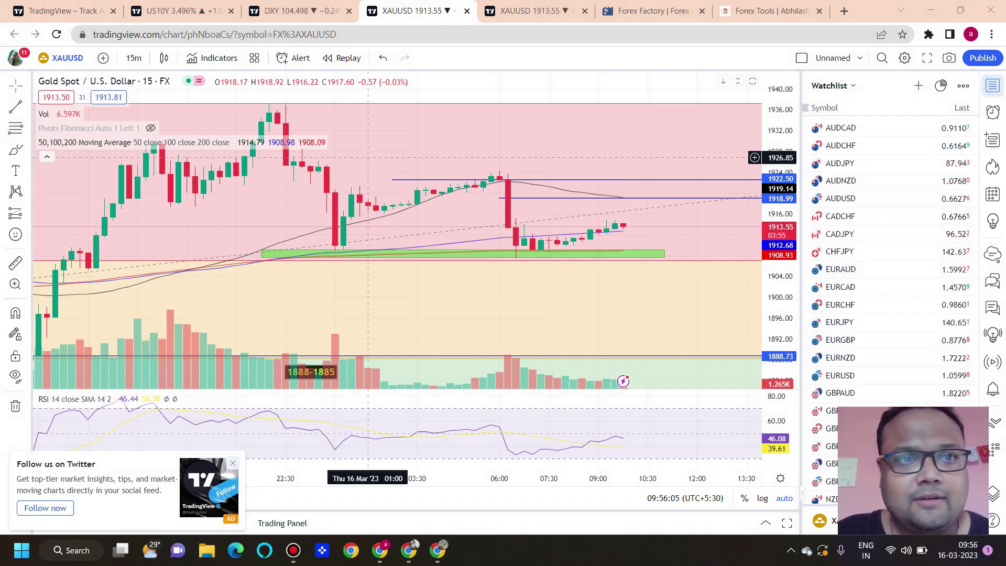
click(134, 58)
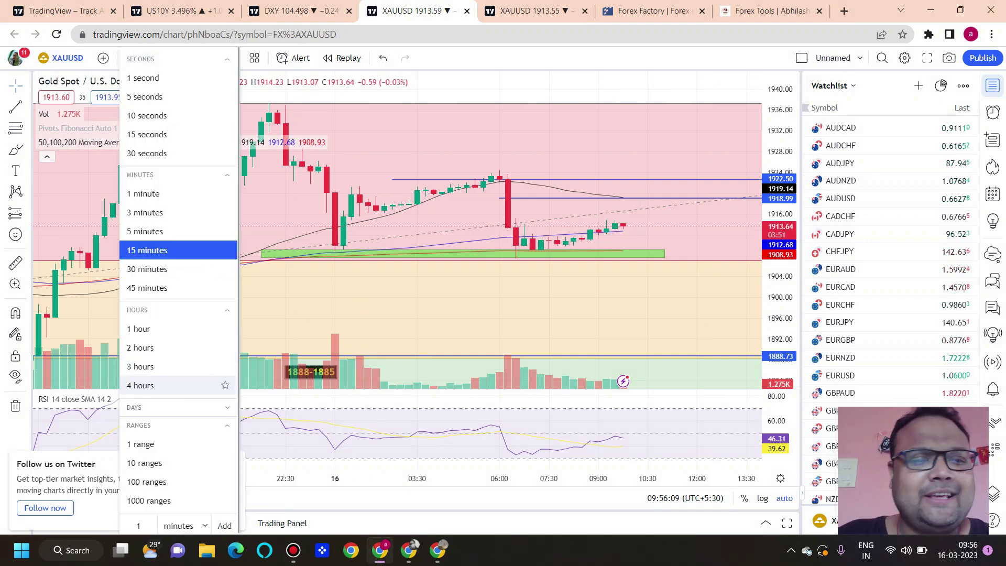
click(140, 385)
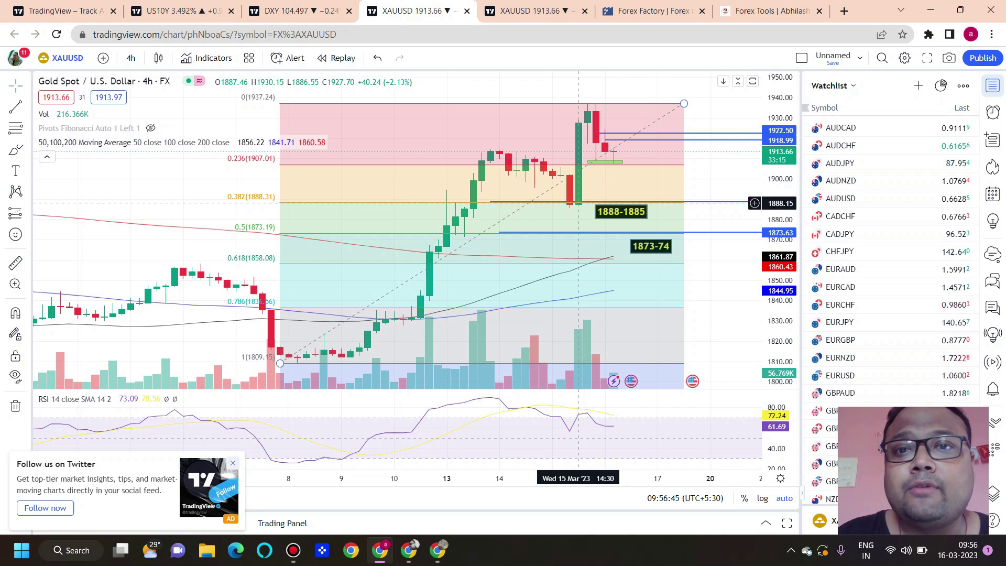
click(130, 58)
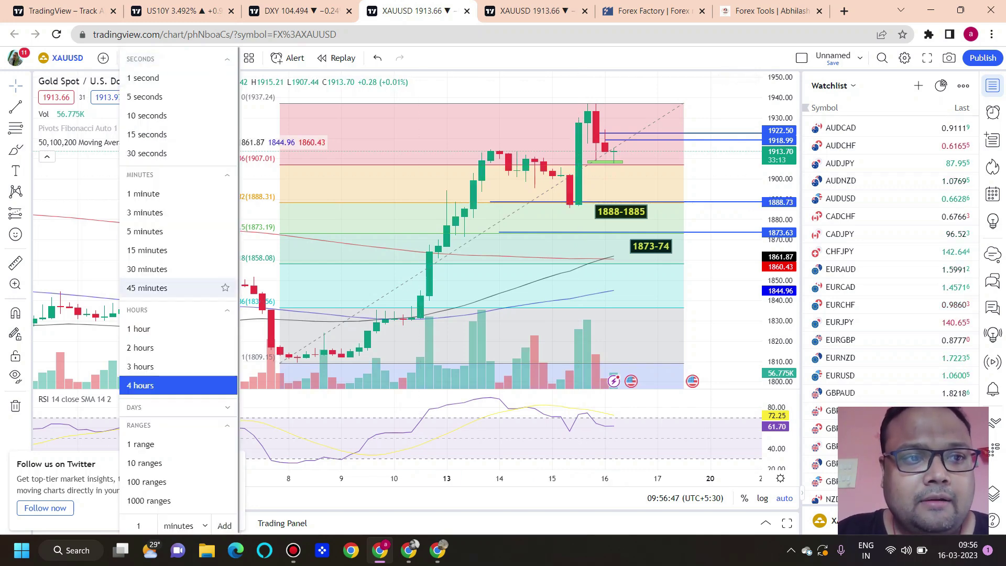
click(146, 250)
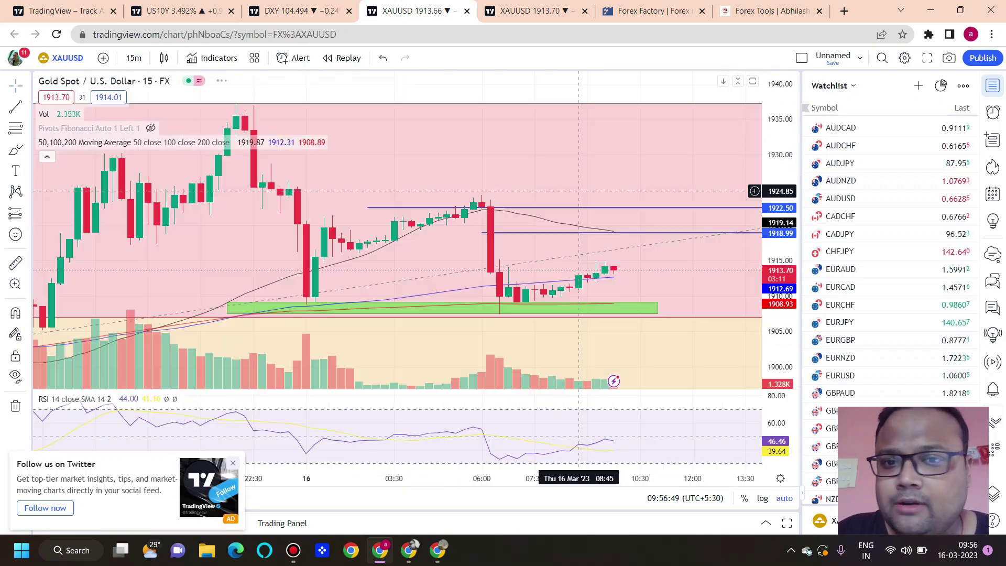
- Rezoom the 15-minute gold chart and turn on the recorder's freehand pen
scroll(403, 214, down, 5)
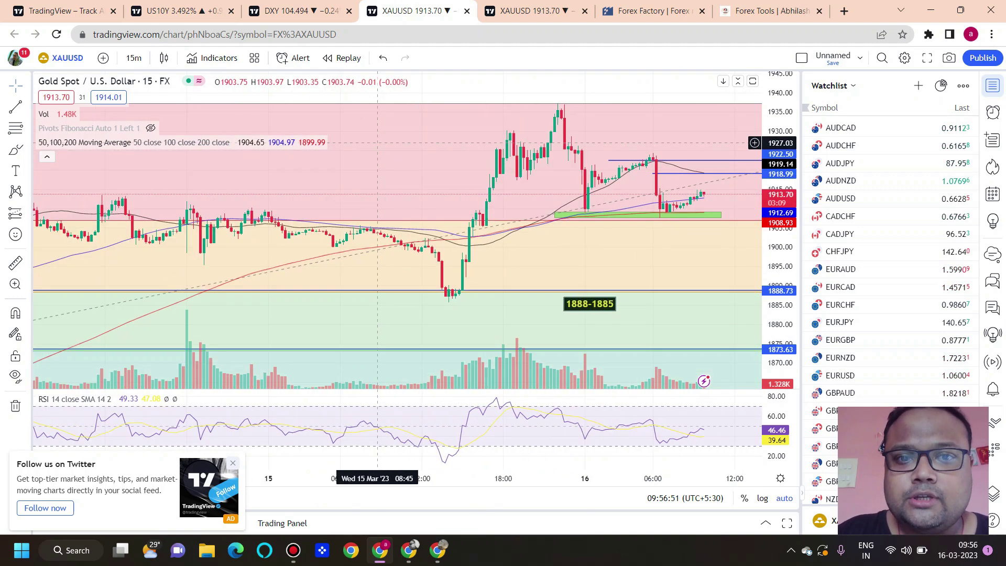
scroll(376, 142, up, 3)
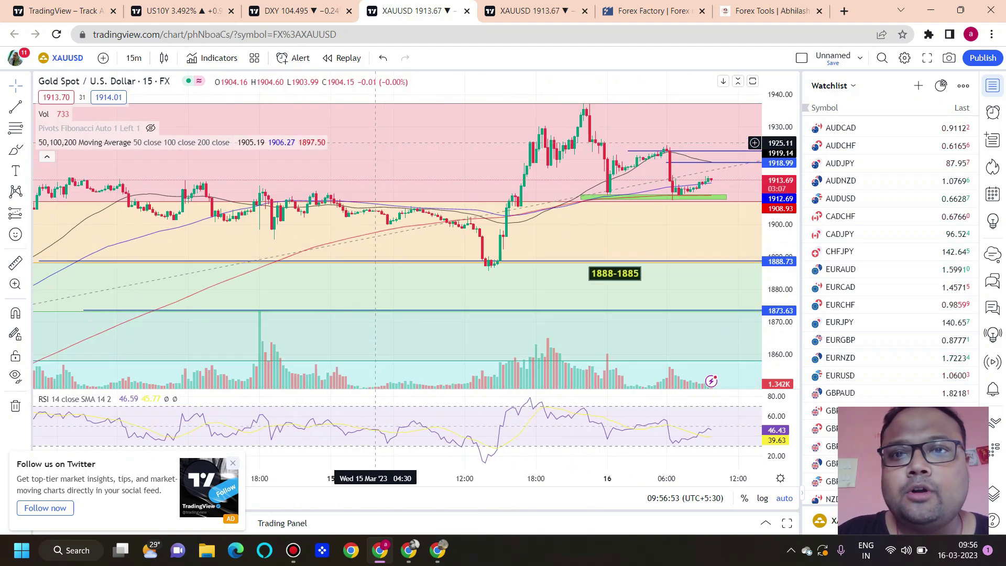
scroll(376, 143, up, 2)
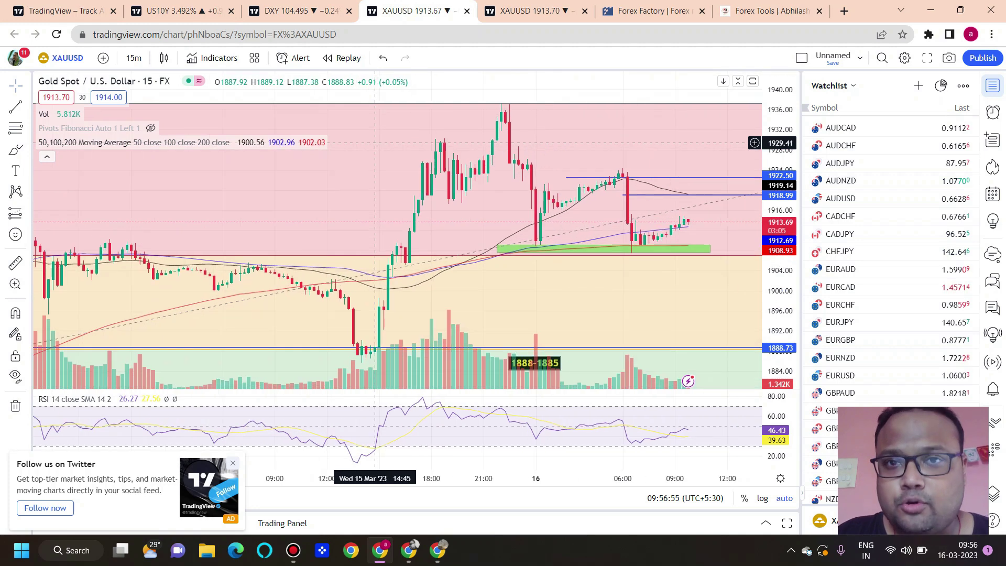
scroll(374, 142, up, 2)
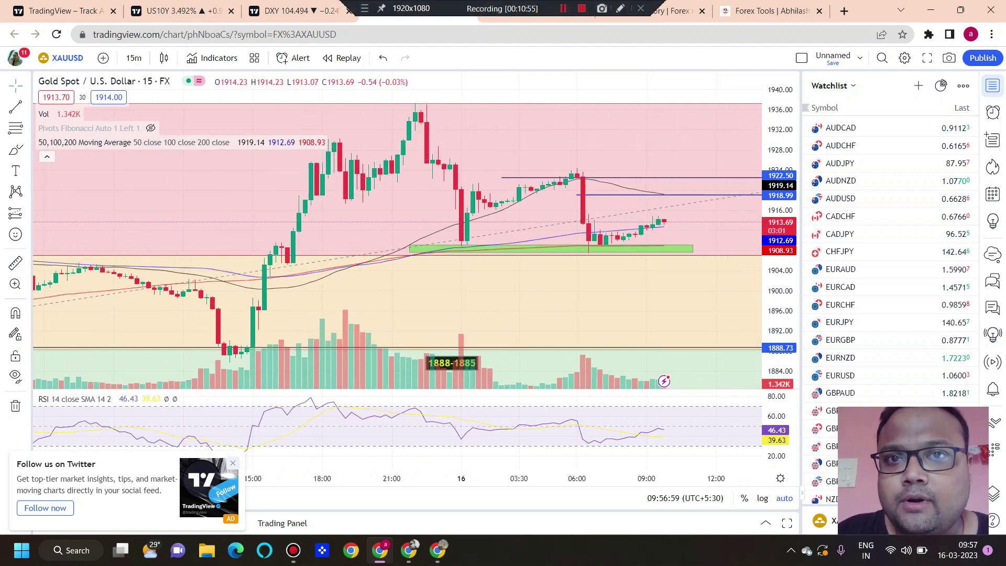
click(620, 8)
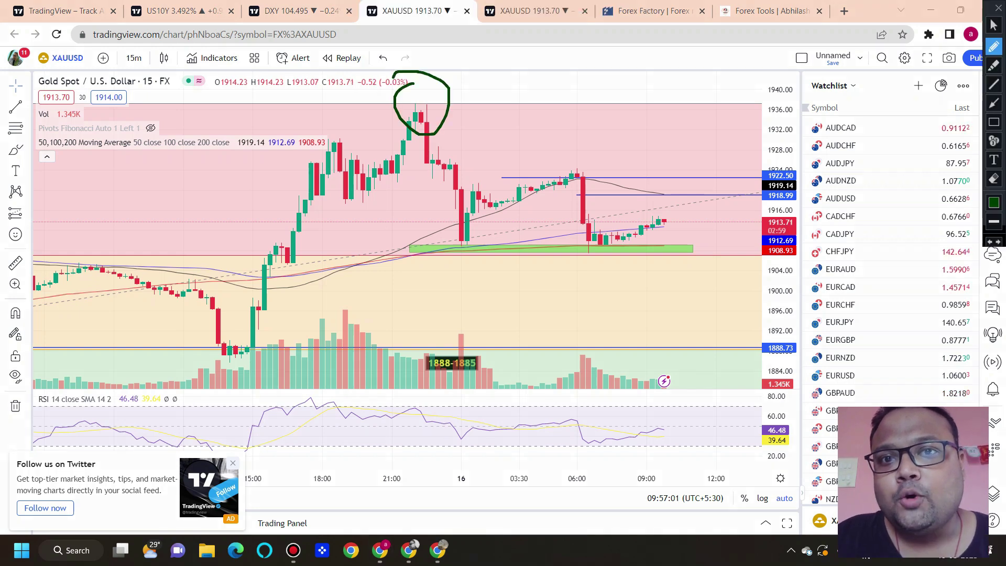